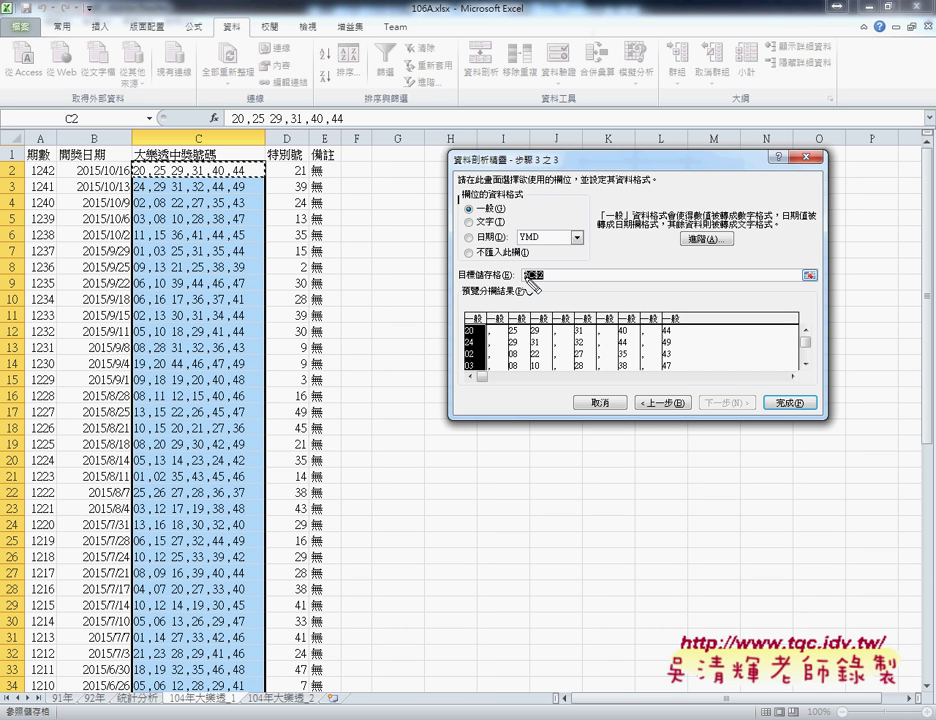
Send the Text to Columns output to destination $F$2 and finish the split.
drag(530, 290, 541, 267)
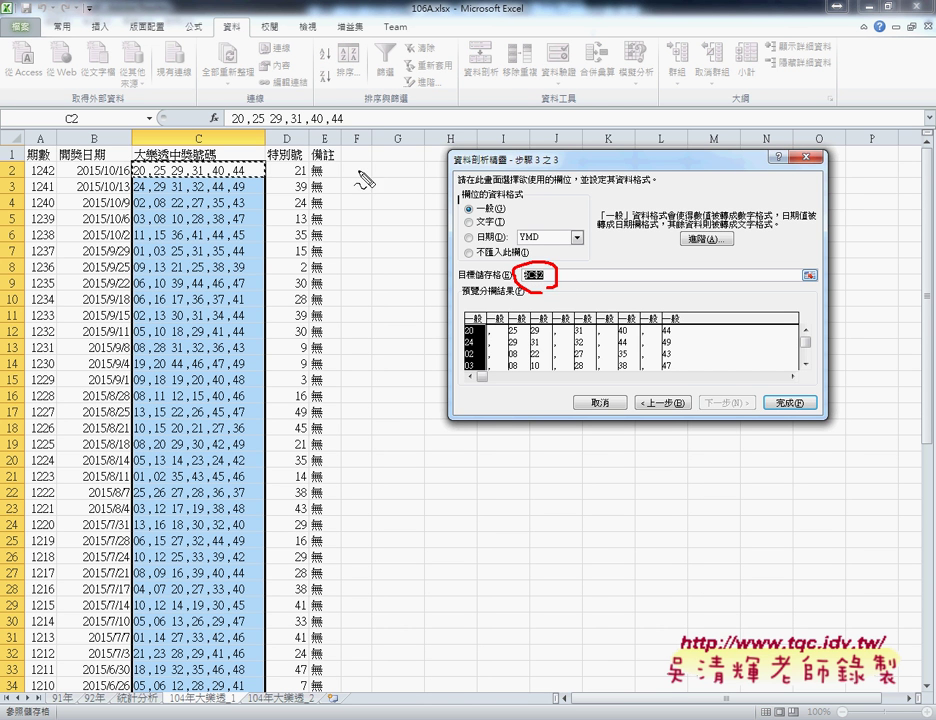
drag(366, 180, 370, 168)
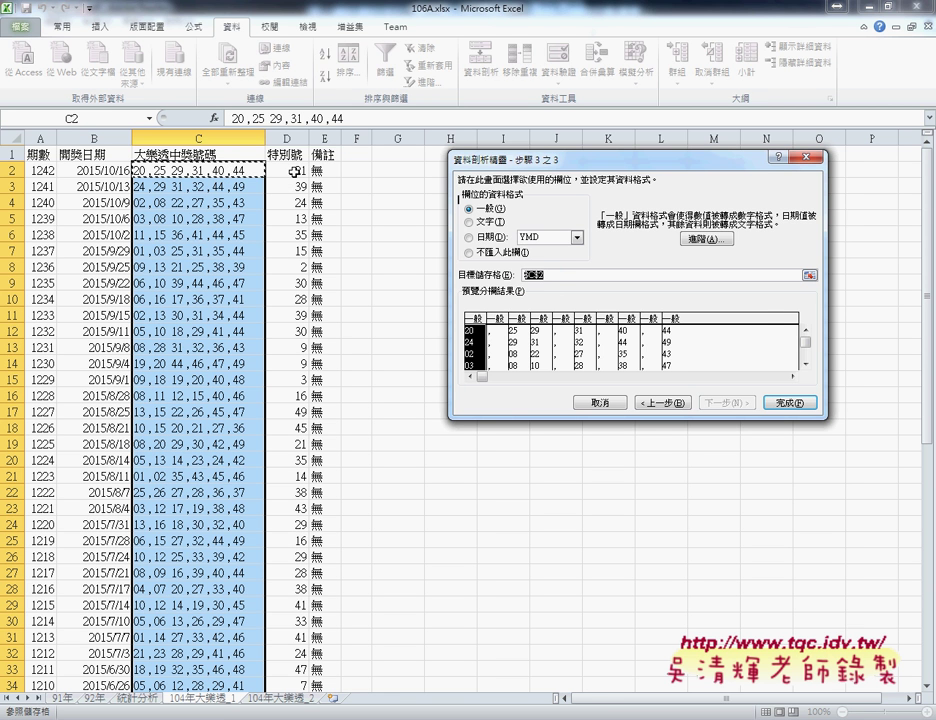
click(355, 169)
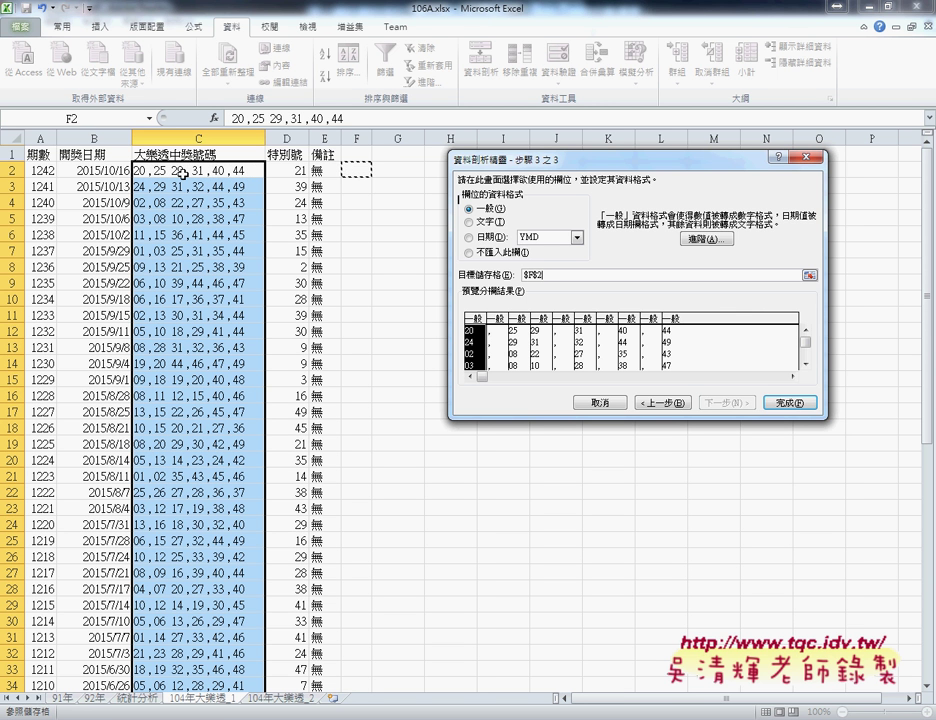
click(800, 405)
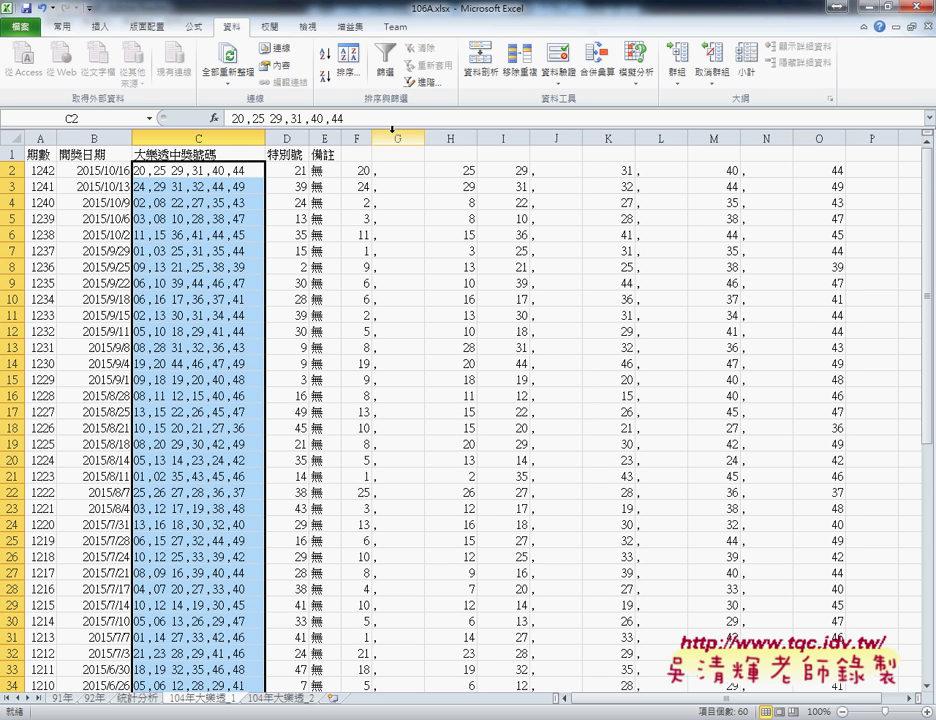
Delete the comma-only columns G, J, L and N, then select columns F through K.
click(392, 128)
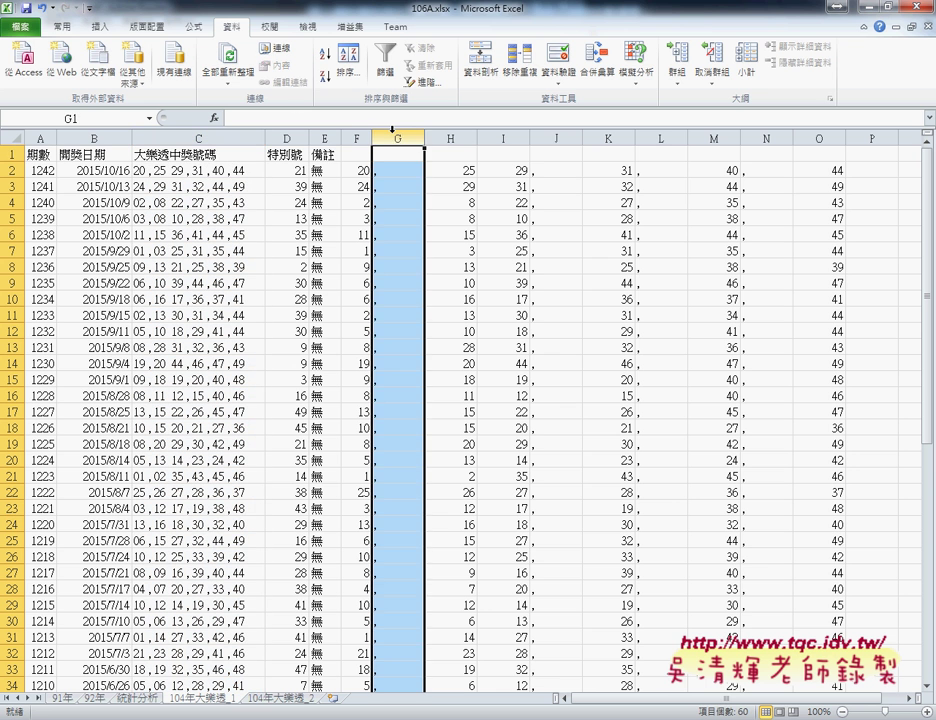
ctrl+click(555, 137)
ctrl+click(664, 137)
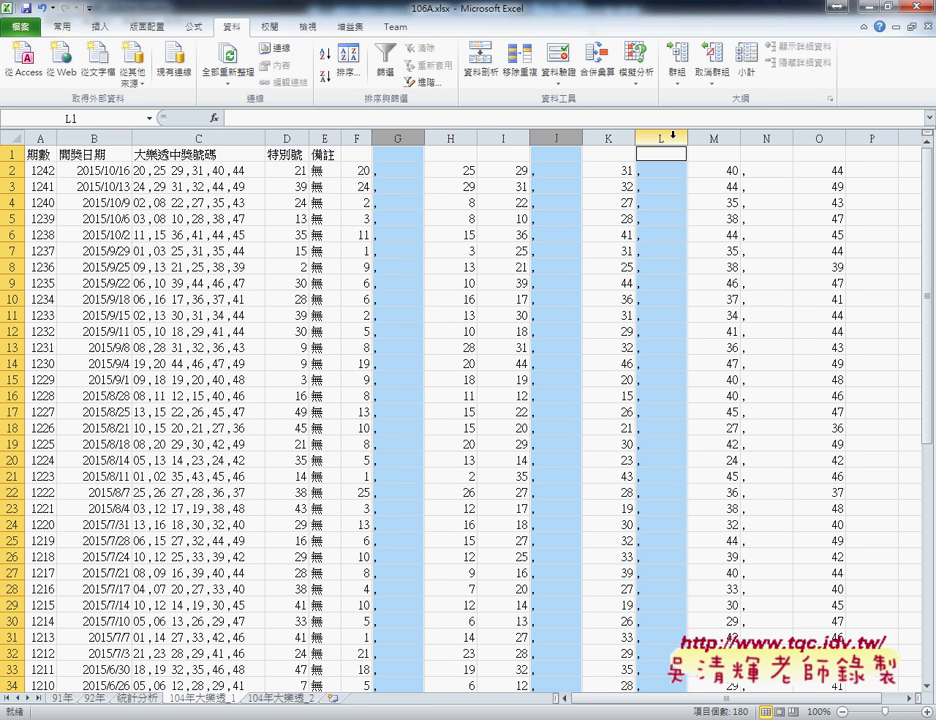
ctrl+click(772, 137)
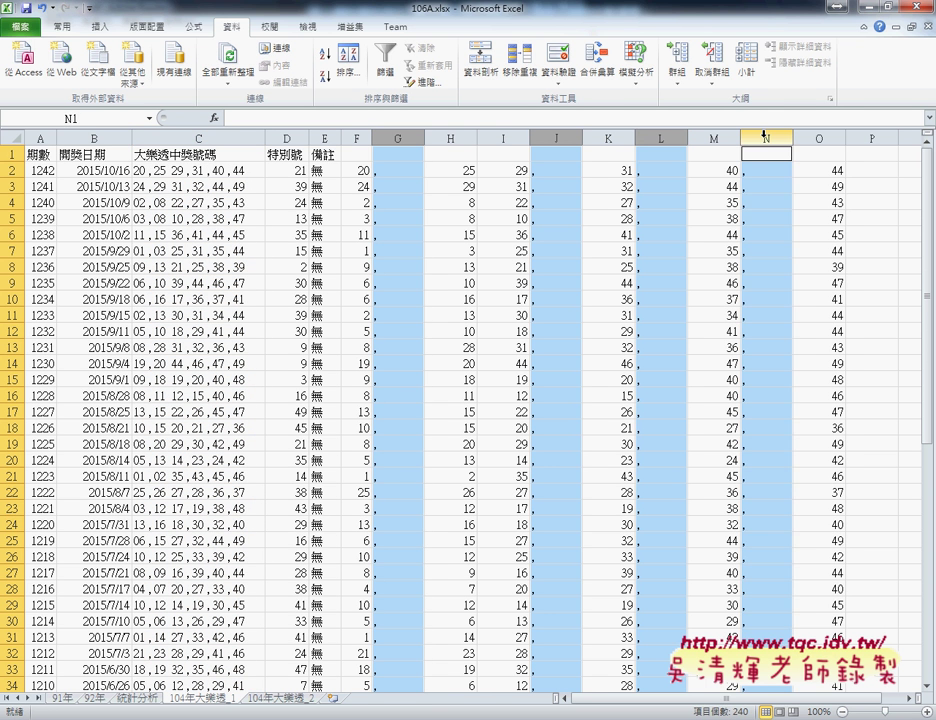
right_click(412, 185)
click(440, 301)
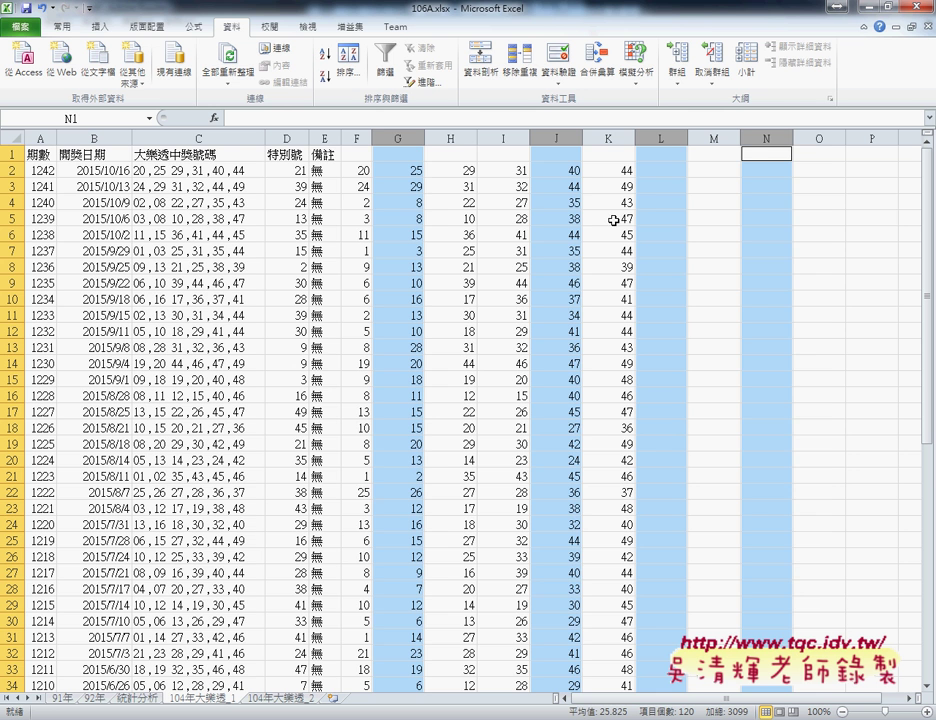
drag(356, 138, 607, 147)
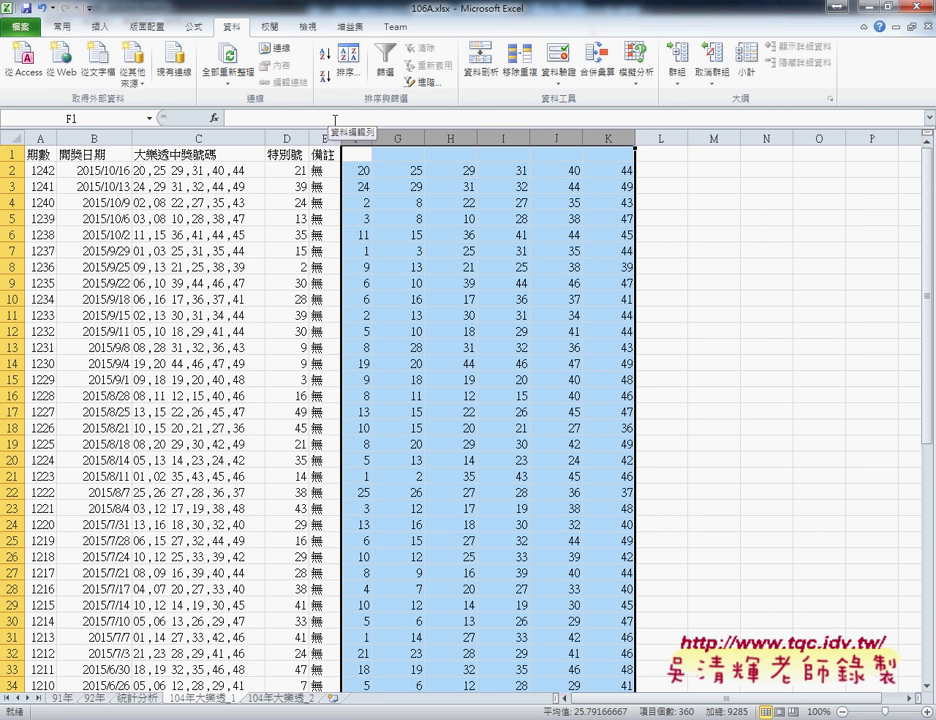
AutoFit the widths of columns F to K to their numbers.
click(62, 27)
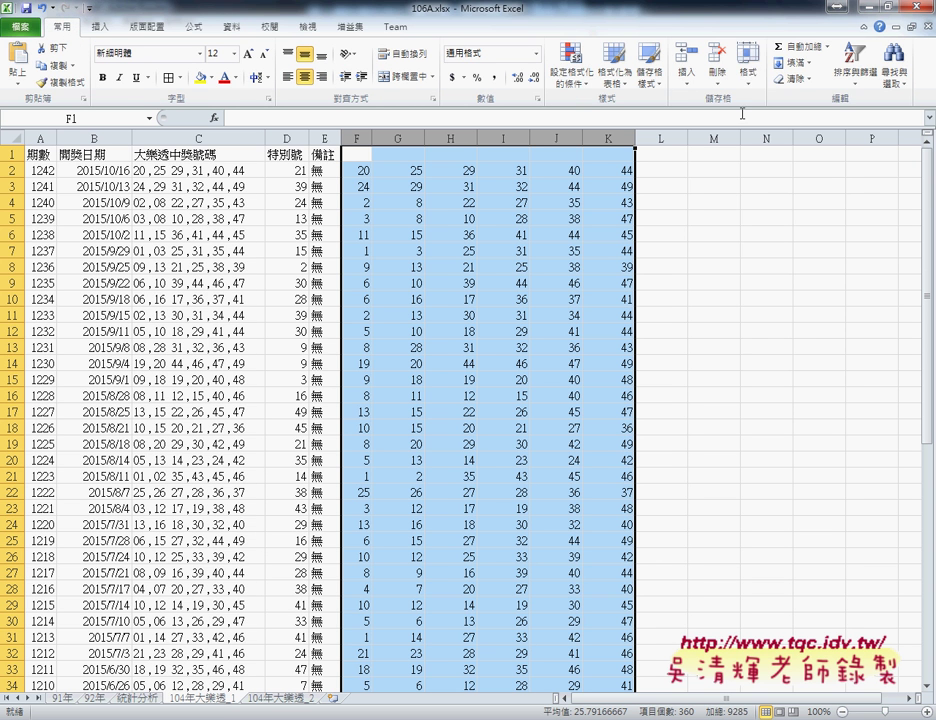
click(754, 85)
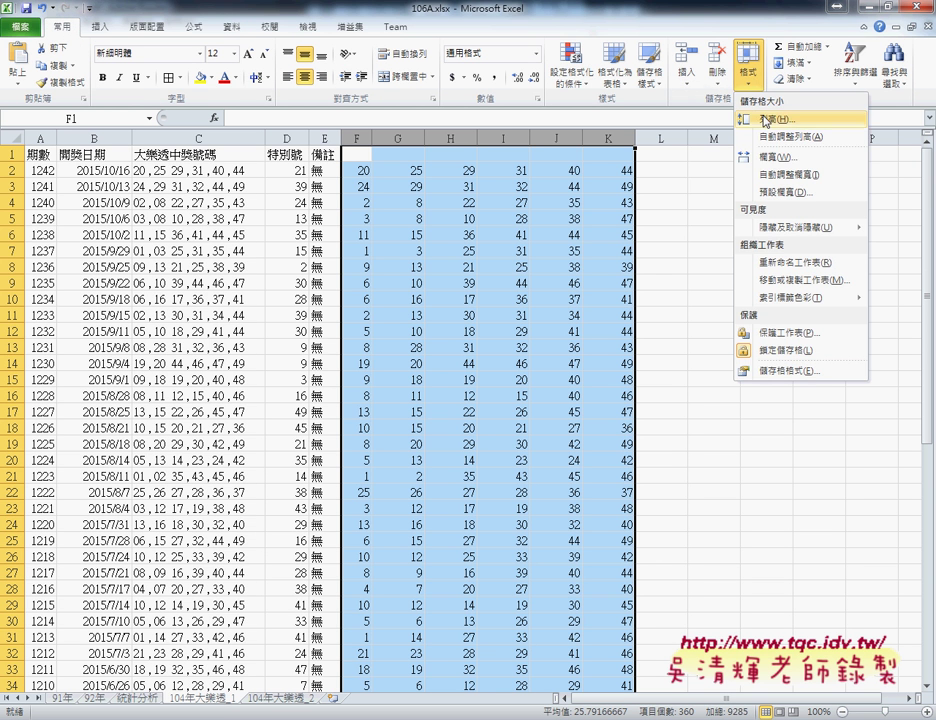
click(775, 176)
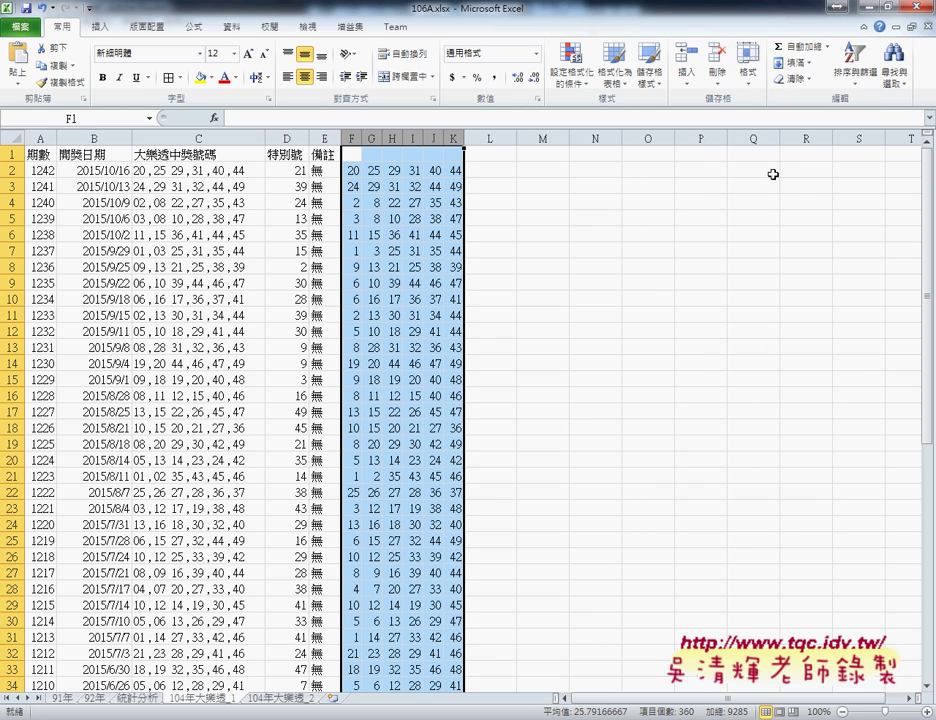
Merge and center F1:K1 and paste C1's header text 大樂透中獎號碼 into it.
drag(346, 153, 453, 152)
click(396, 76)
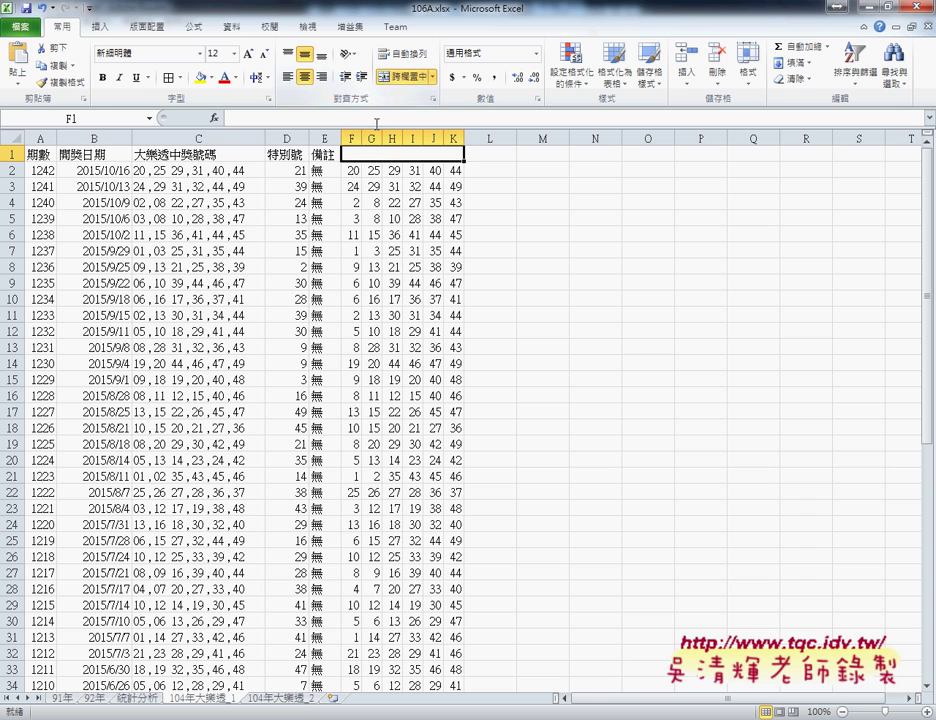
click(220, 157)
drag(316, 118, 199, 124)
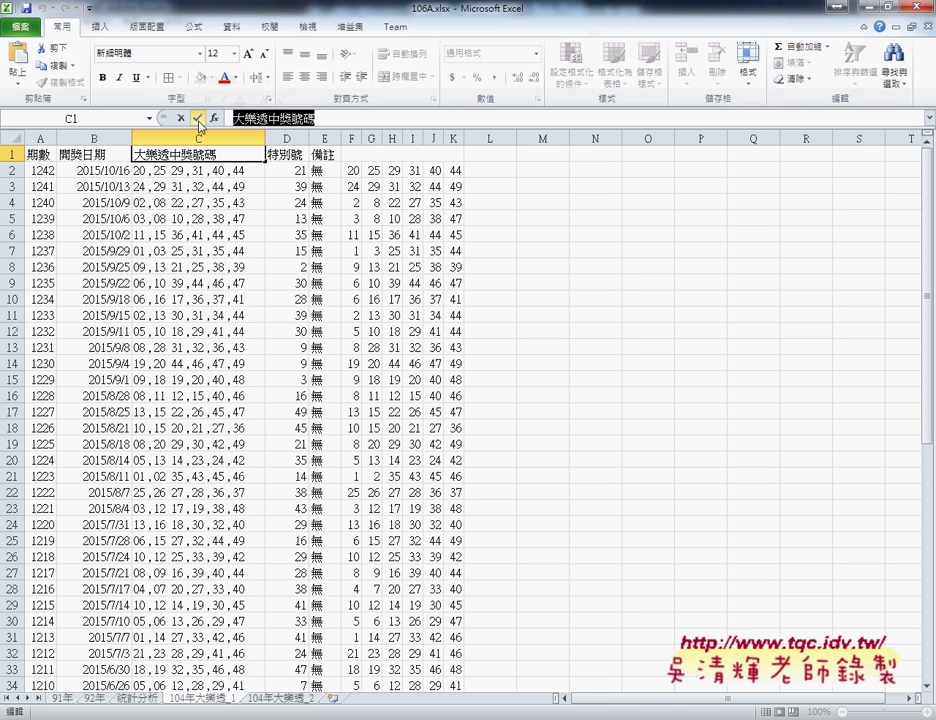
click(197, 118)
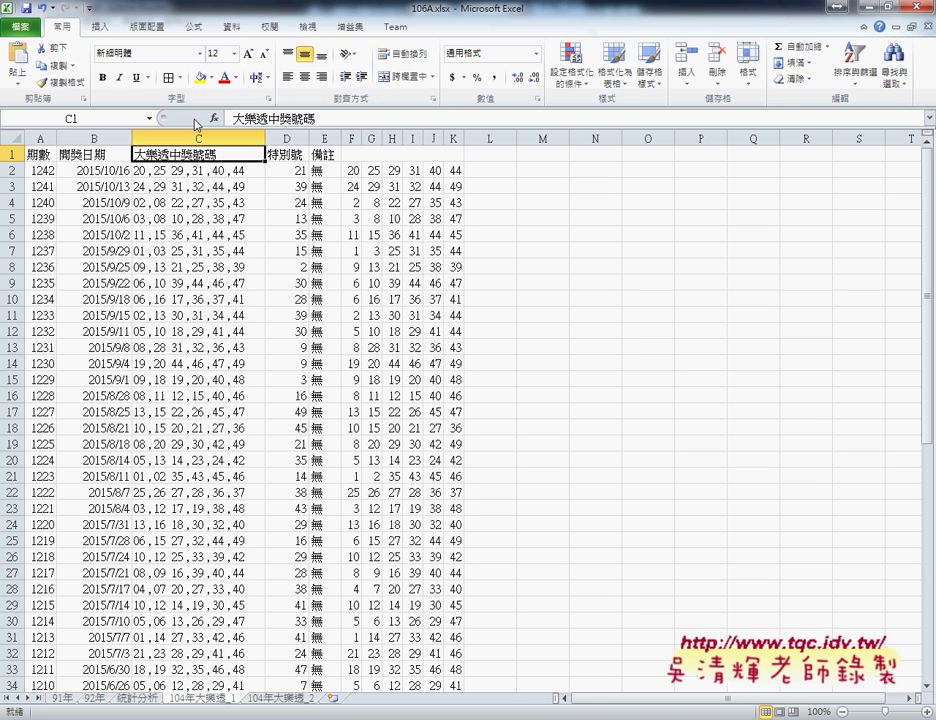
click(420, 158)
click(393, 121)
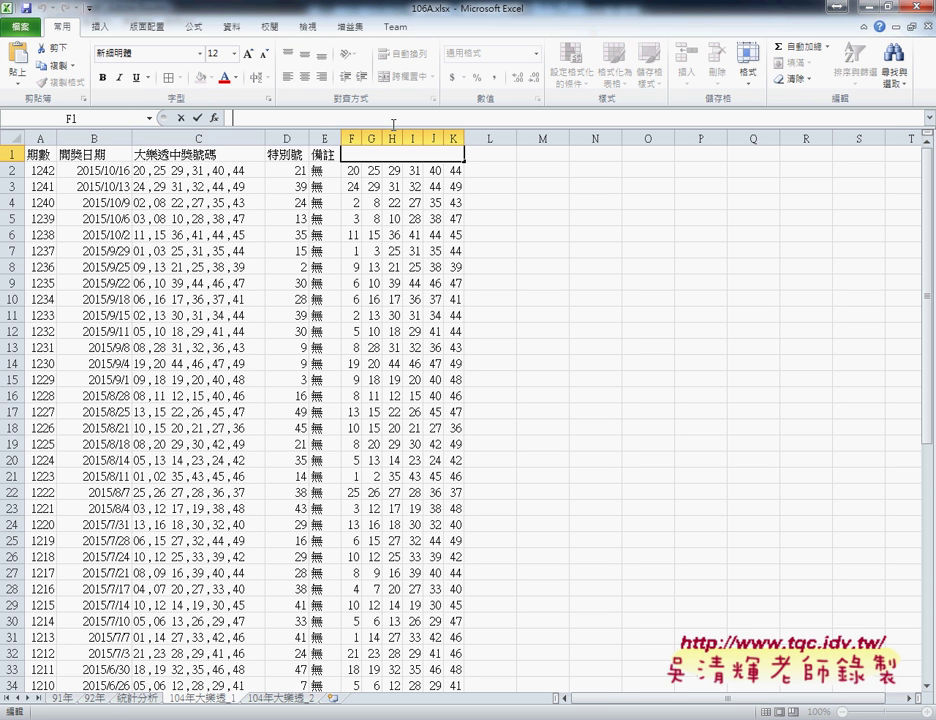
key(ctrl+v)
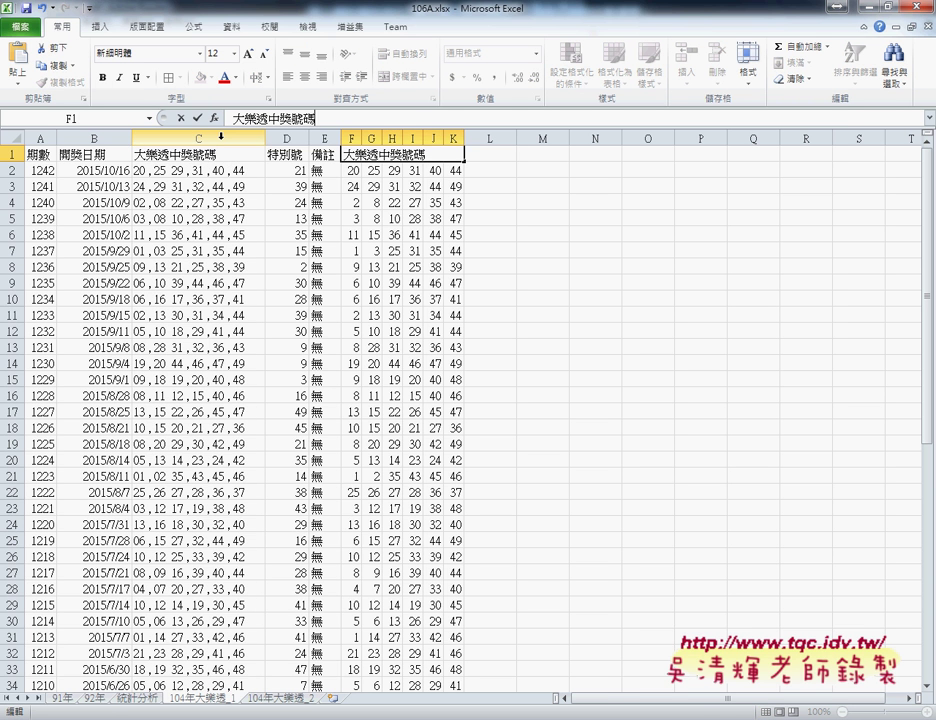
click(250, 142)
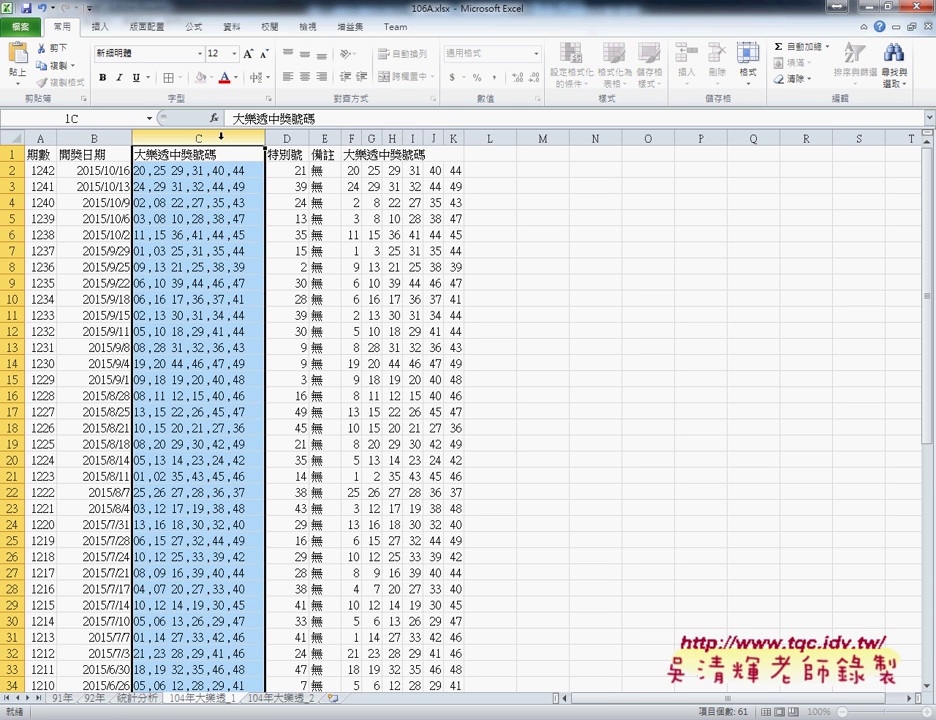
Delete the original column C and cut the six split number columns.
right_click(221, 254)
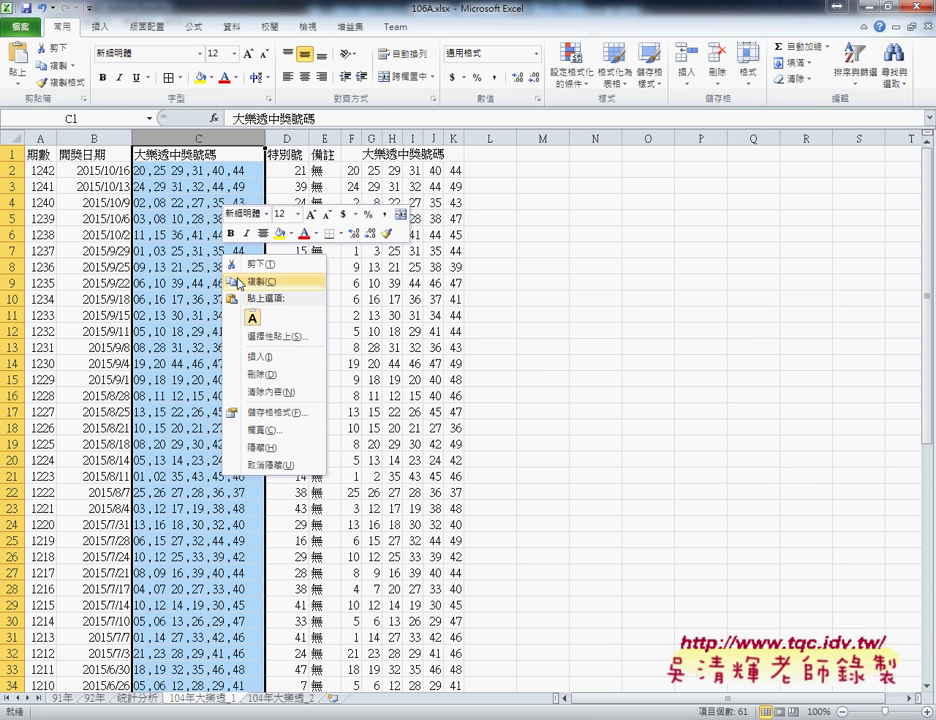
click(238, 357)
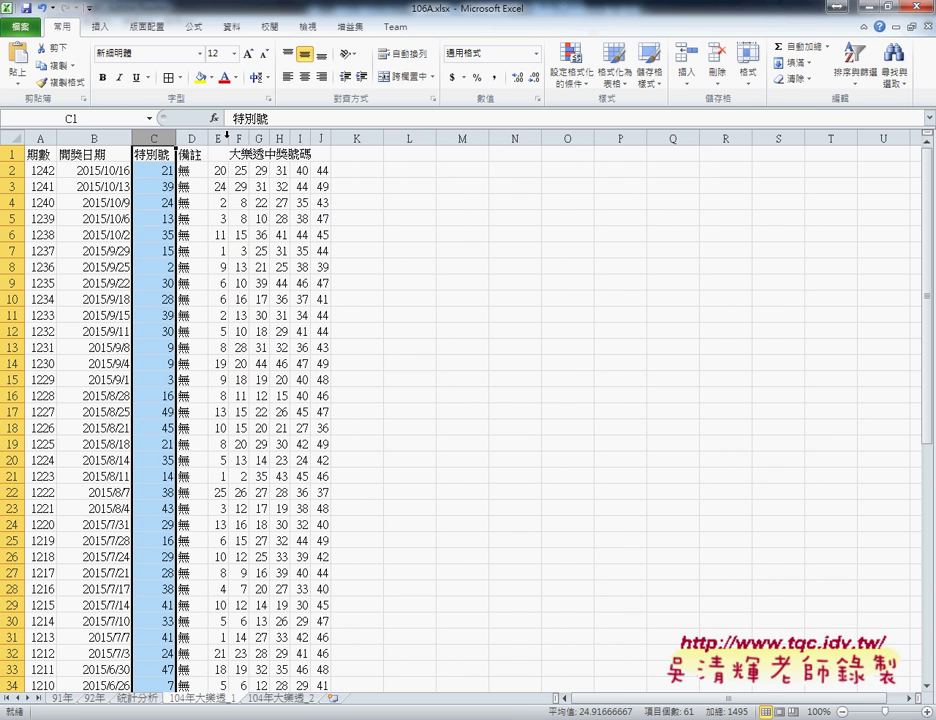
drag(227, 133, 326, 138)
right_click(307, 184)
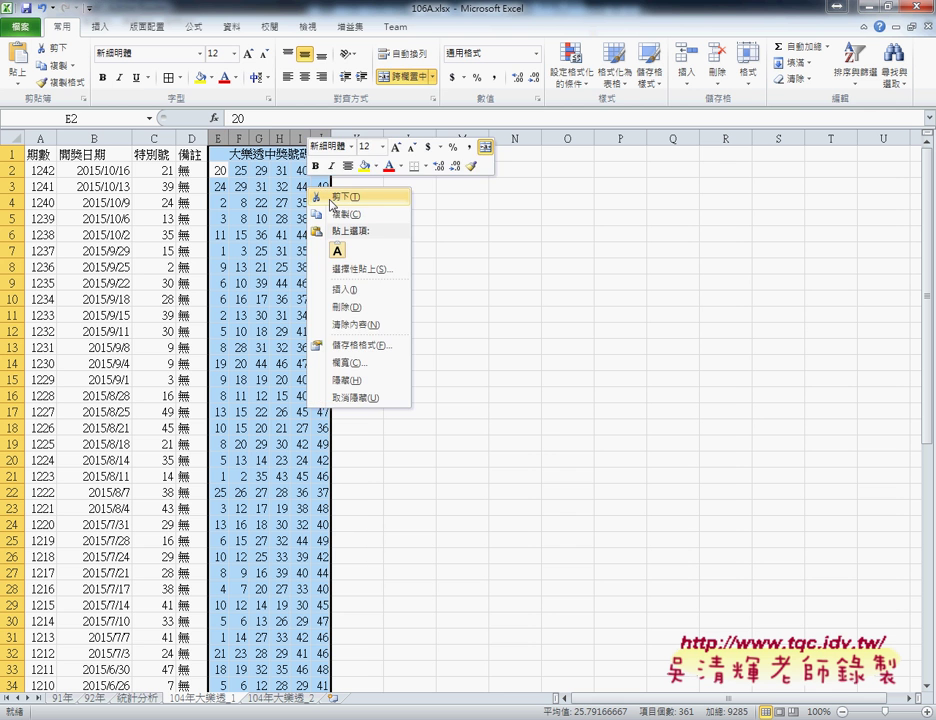
click(341, 197)
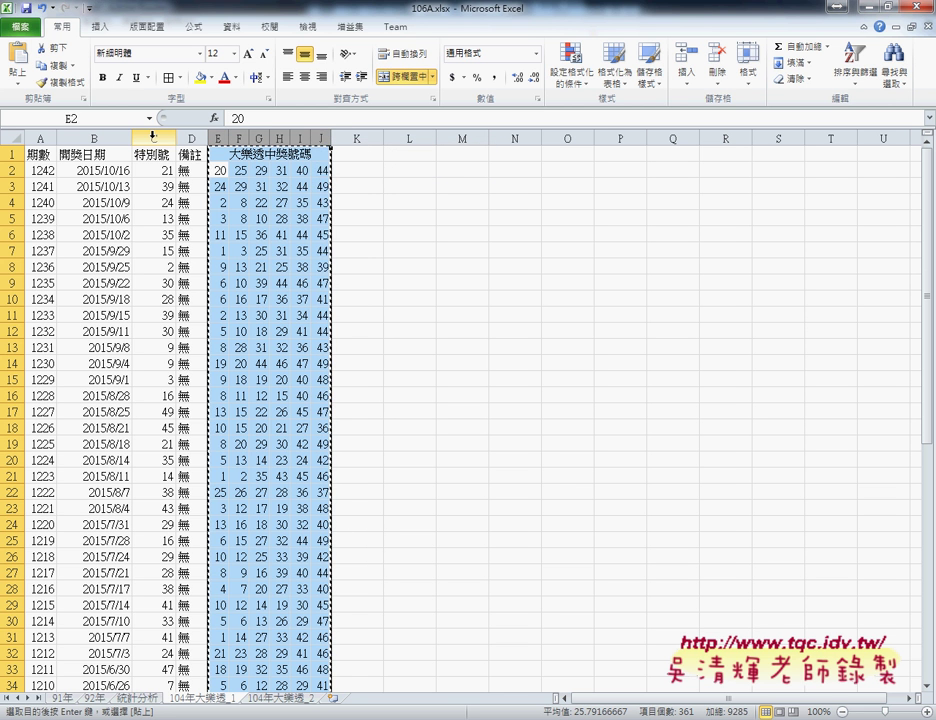
Insert the cut number columns at column C, dismissing the paste size-mismatch error.
click(158, 137)
right_click(148, 174)
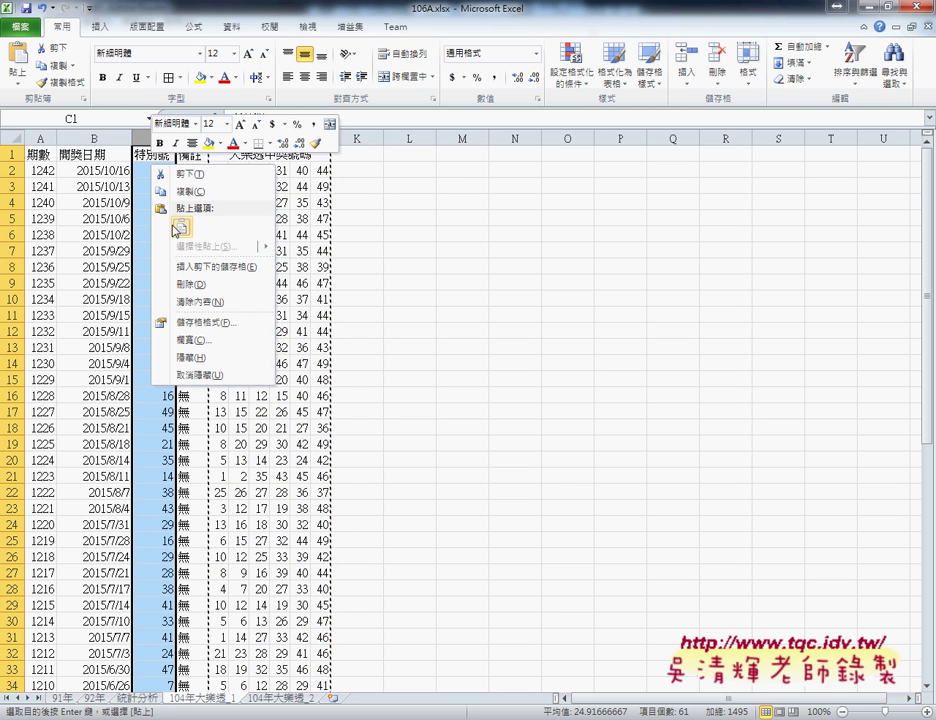
click(175, 225)
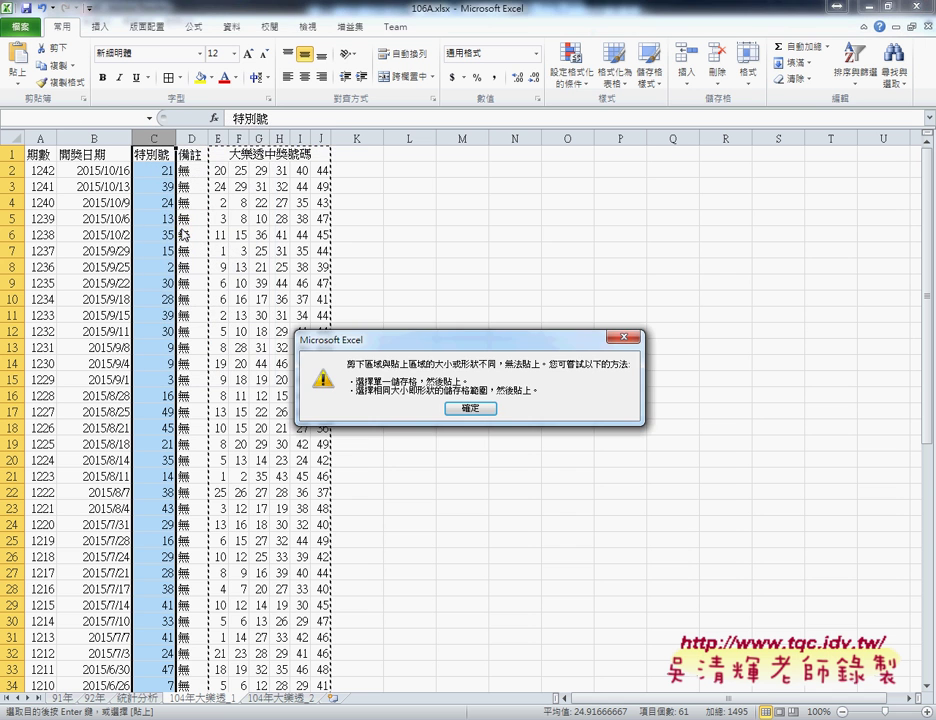
click(494, 410)
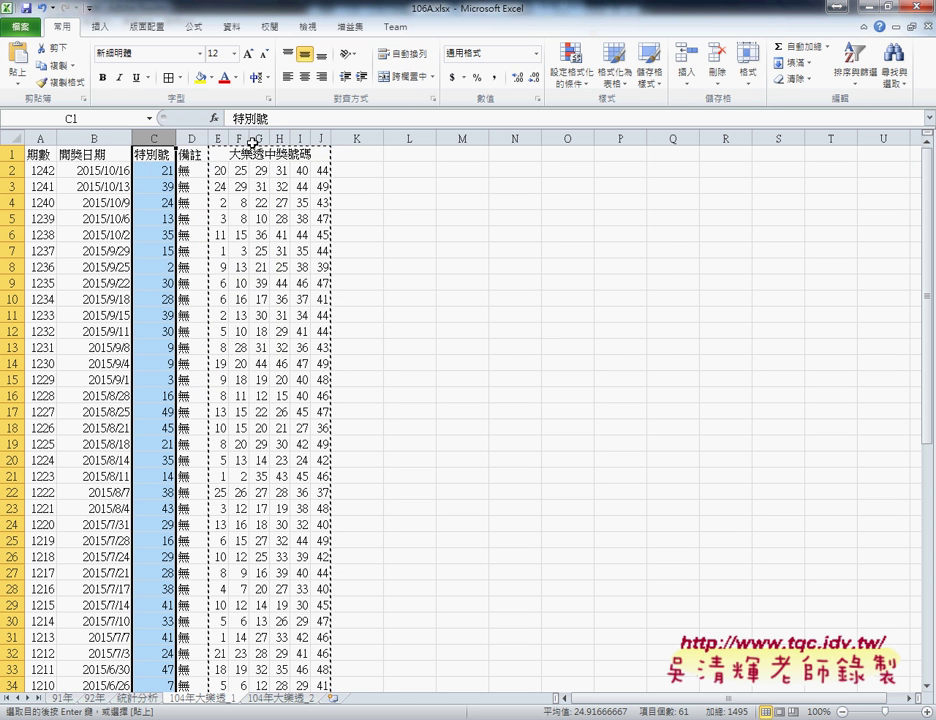
right_click(150, 175)
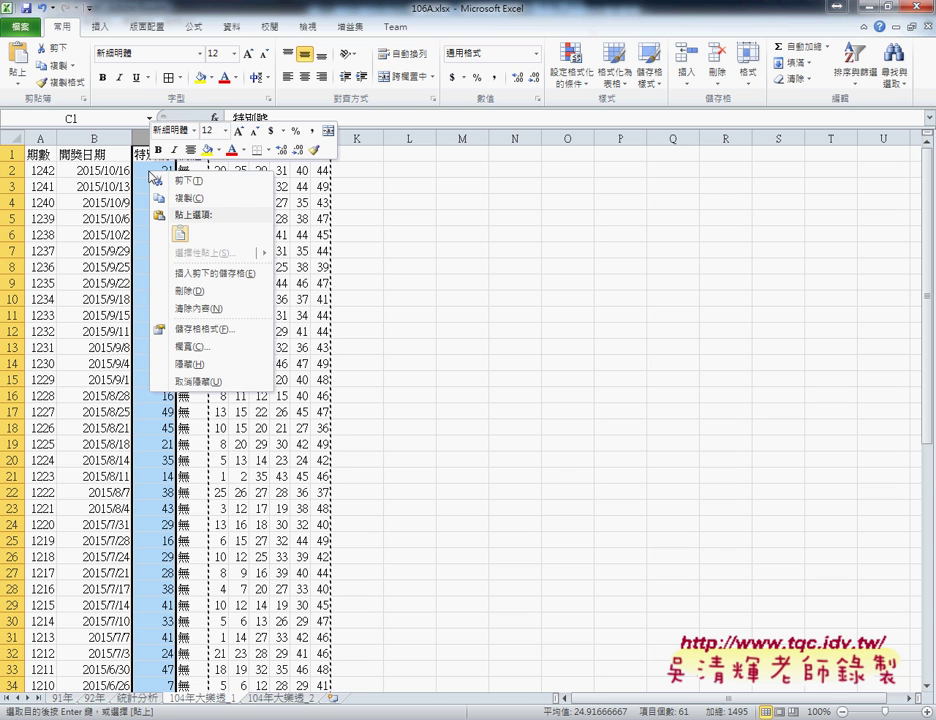
click(214, 275)
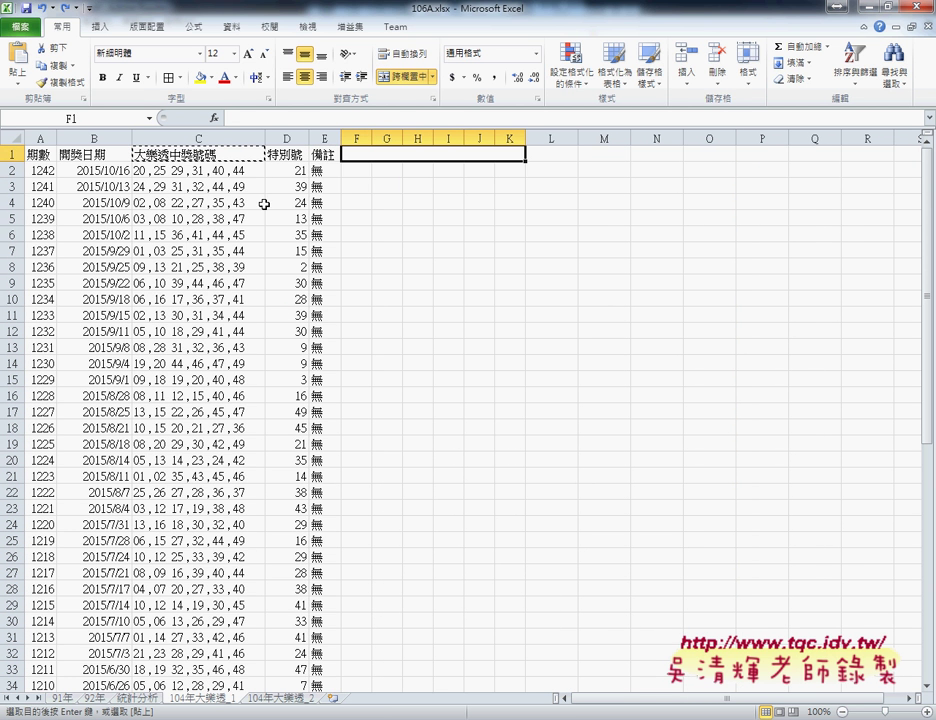
Undo the last change and select the lottery numbers C2:C61.
key(ctrl+z)
scroll(236, 500, down, 5)
scroll(245, 600, down, 7)
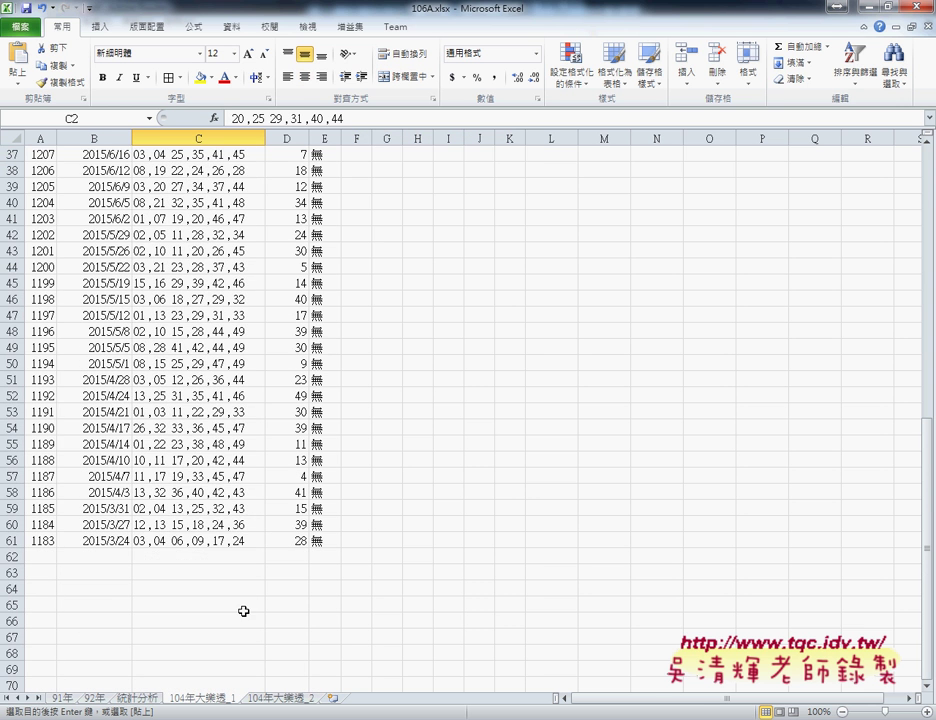
shift+click(244, 540)
scroll(246, 480, up, 9)
scroll(221, 430, up, 3)
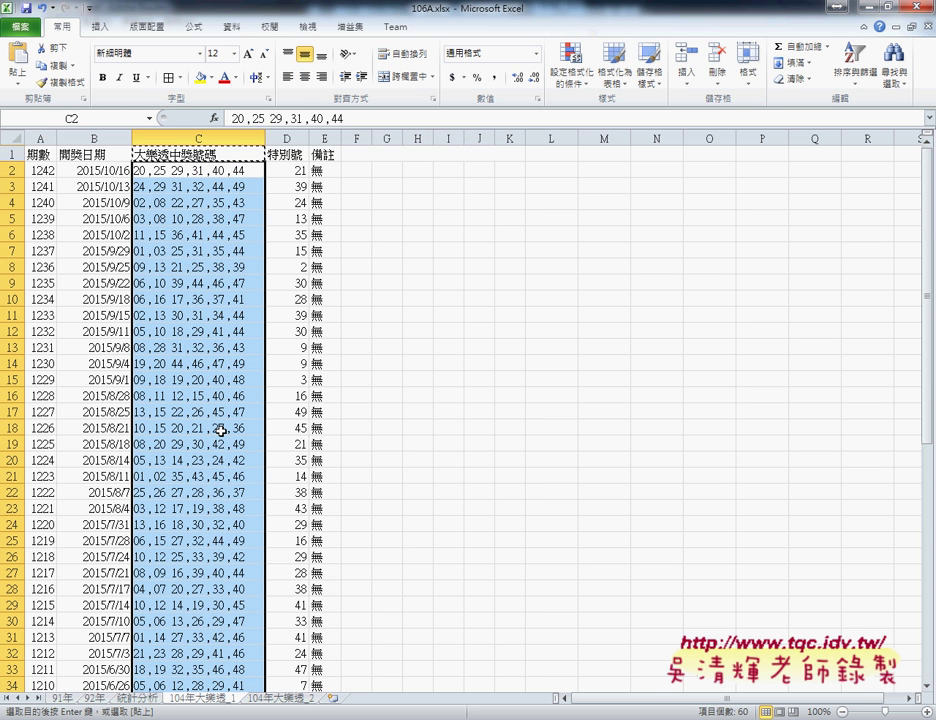
Split the selection with Text to Columns, Delimited by Space, into destination $F$2.
click(229, 26)
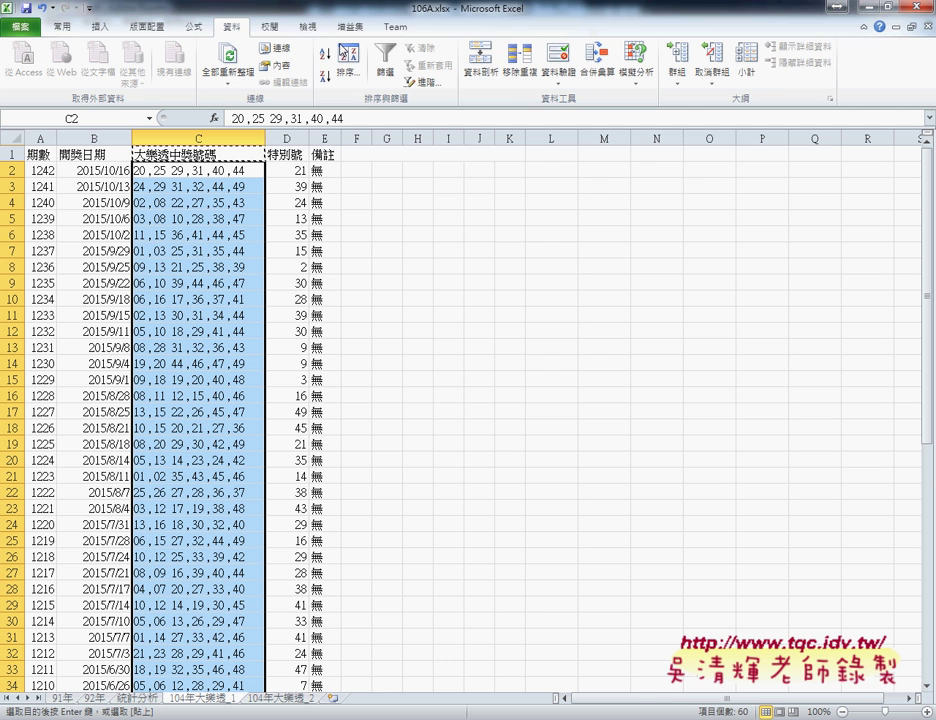
click(484, 76)
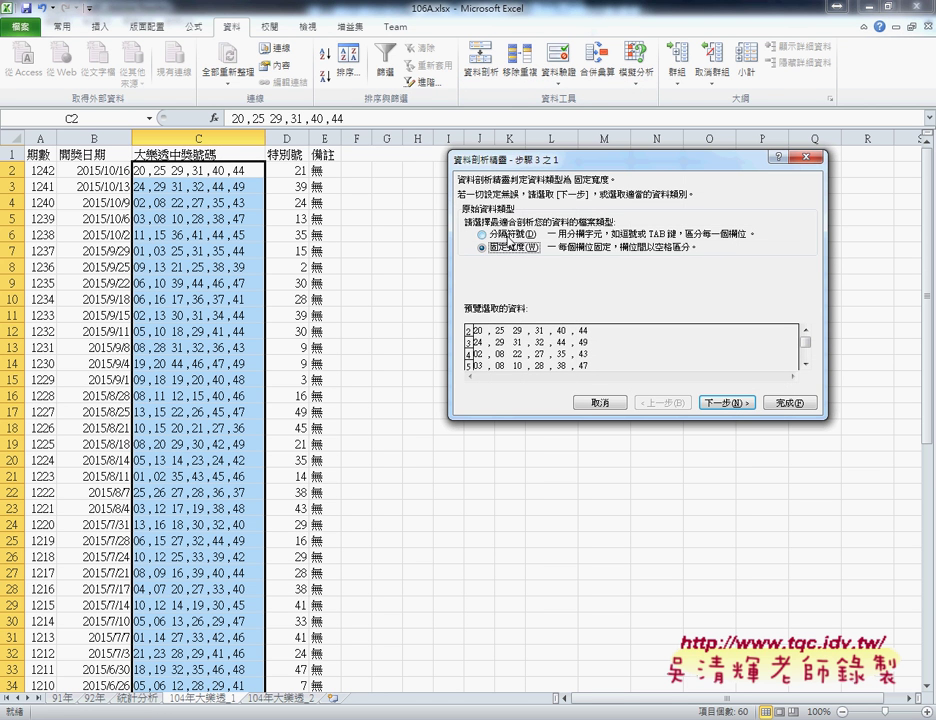
click(497, 234)
click(725, 403)
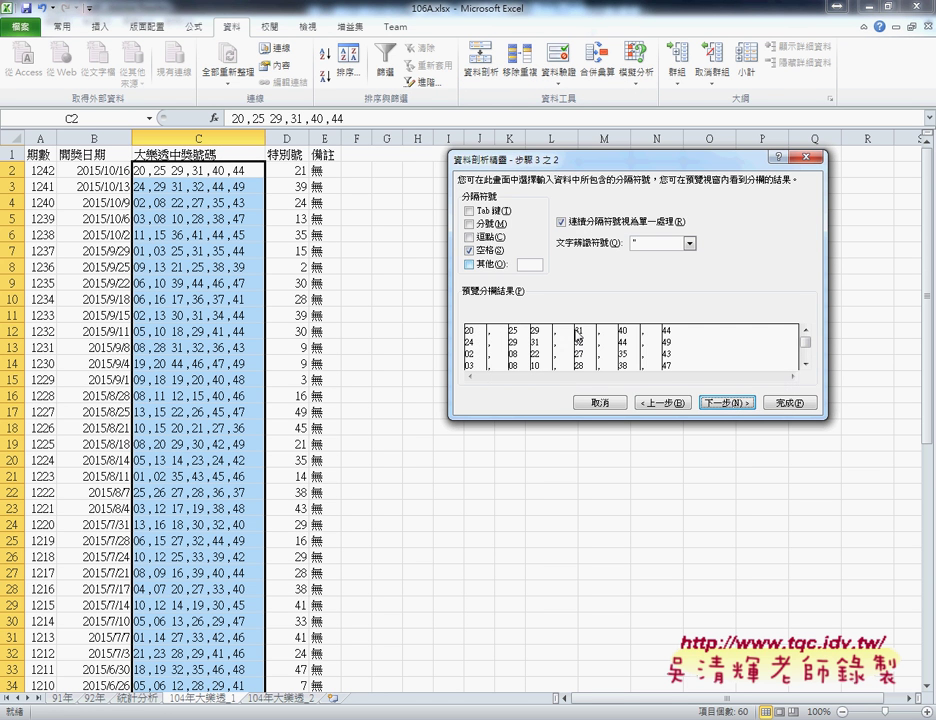
click(737, 405)
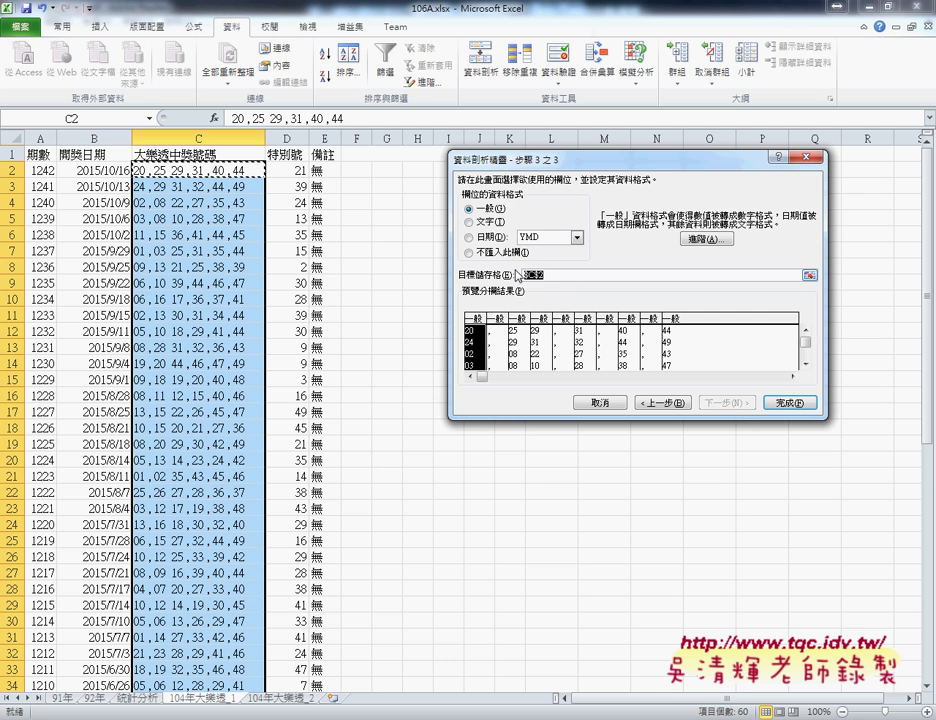
click(357, 170)
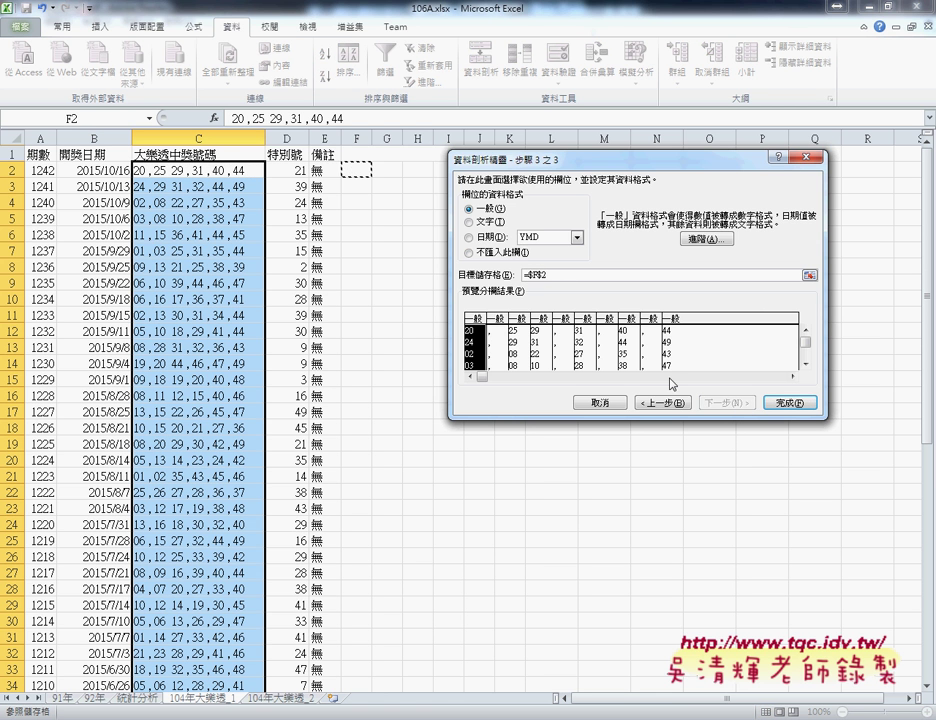
click(792, 402)
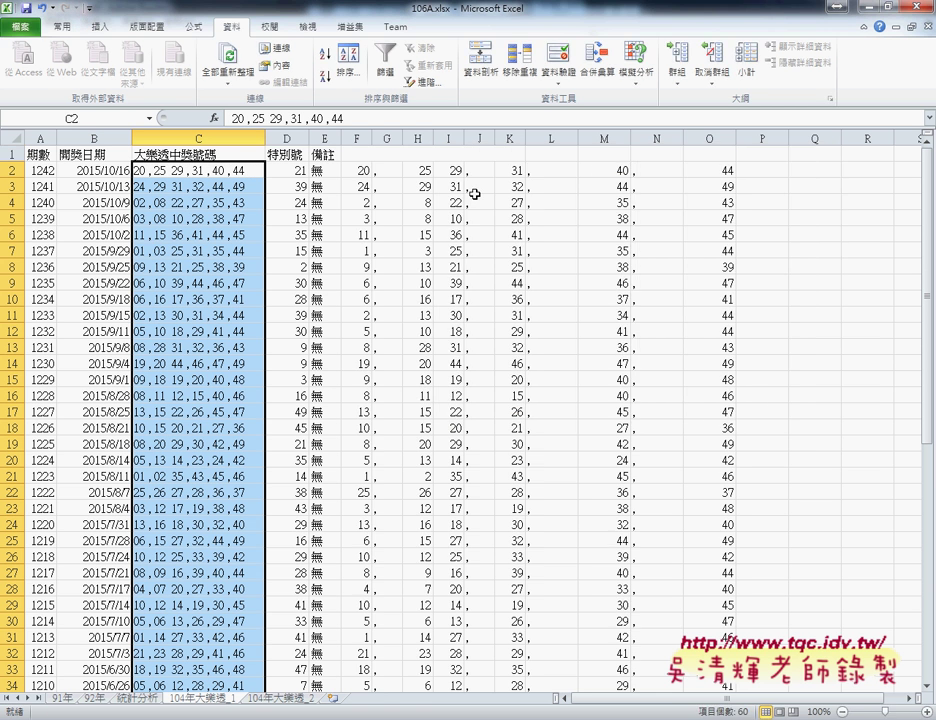
Delete the comma columns G, J, L and N.
click(387, 137)
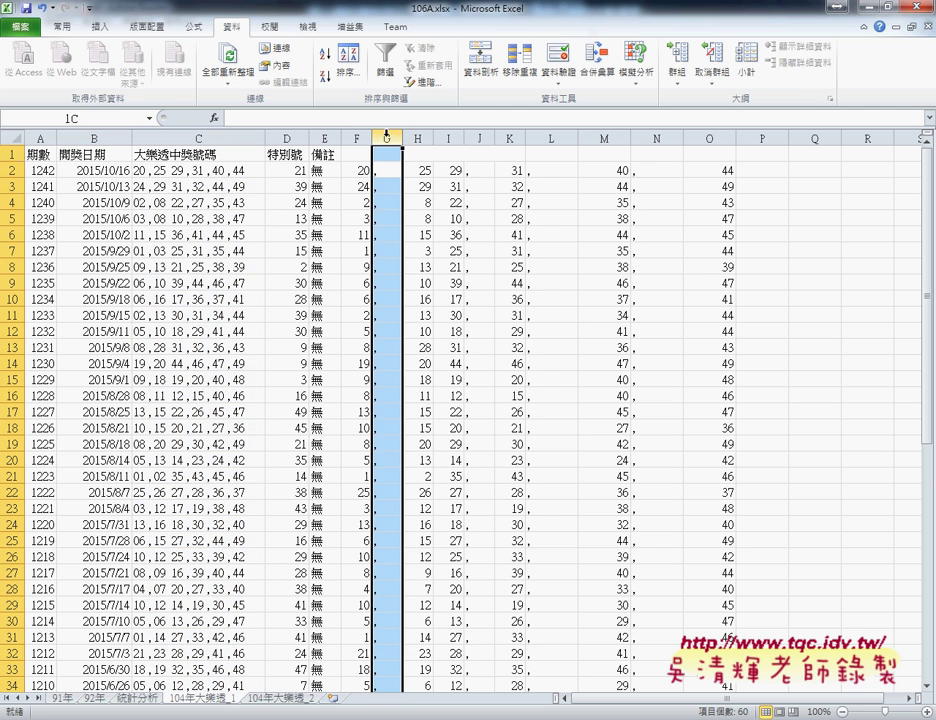
ctrl+click(482, 137)
ctrl+click(551, 137)
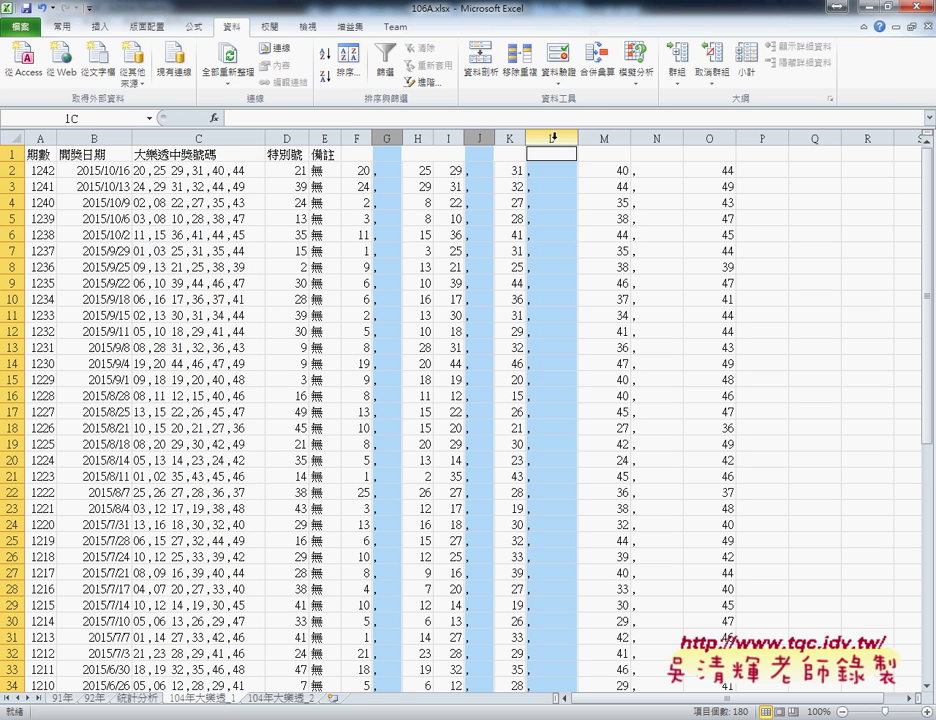
ctrl+click(651, 138)
right_click(673, 209)
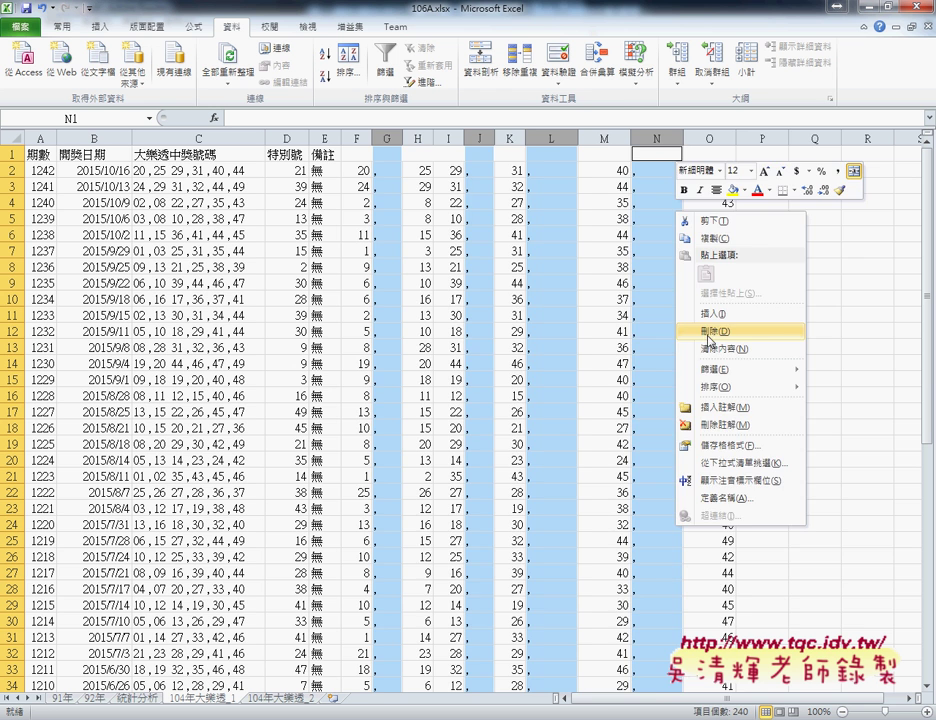
click(710, 331)
Narrow columns F to K to width 4.25 and merge and center F1:K1.
drag(356, 137, 540, 137)
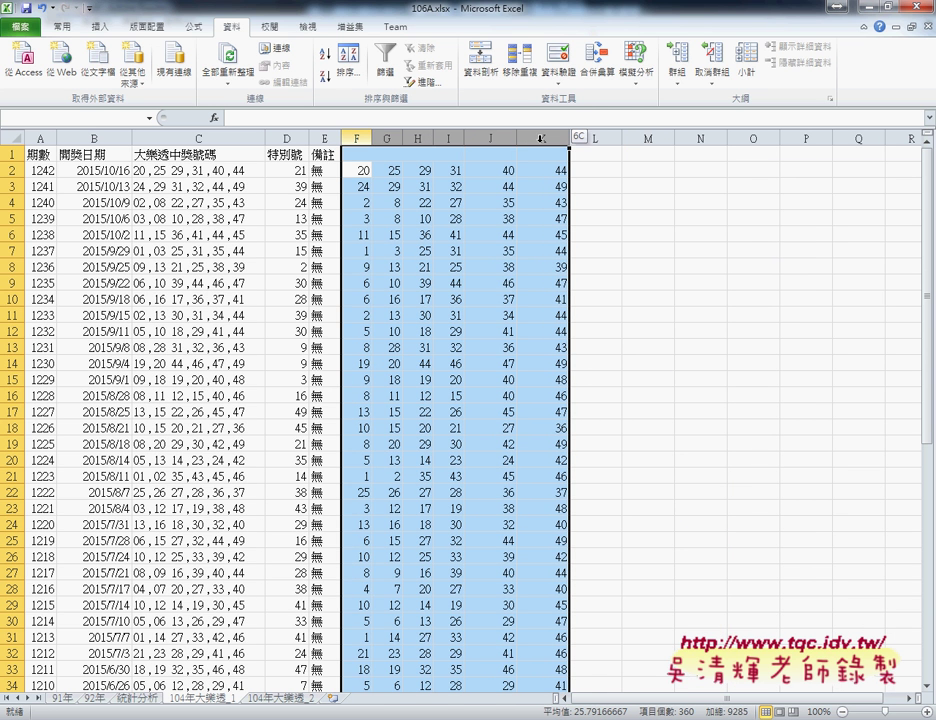
drag(372, 138, 493, 153)
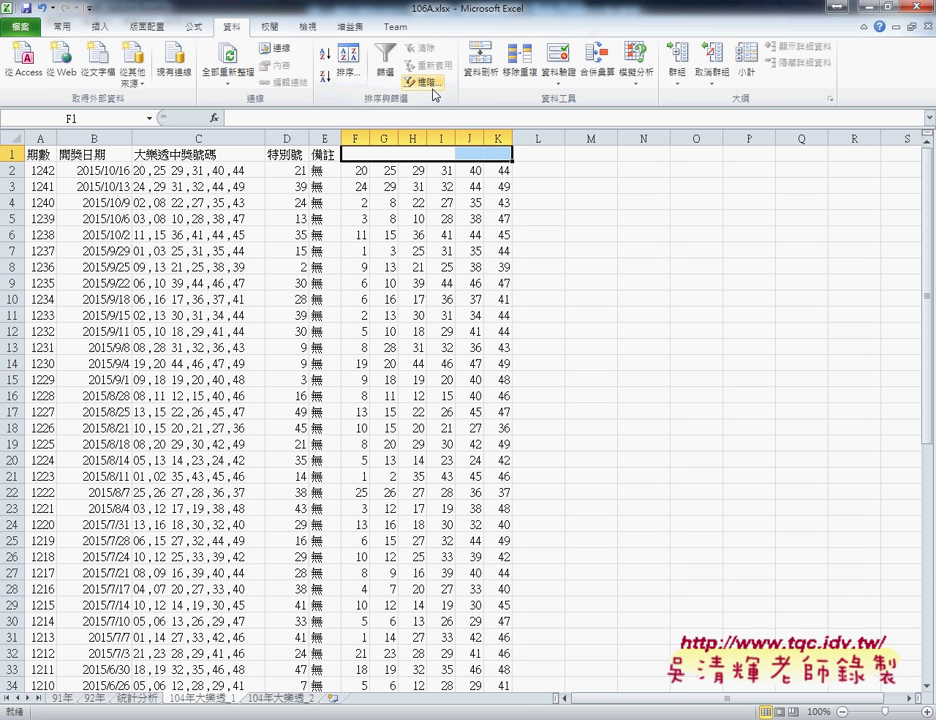
click(63, 31)
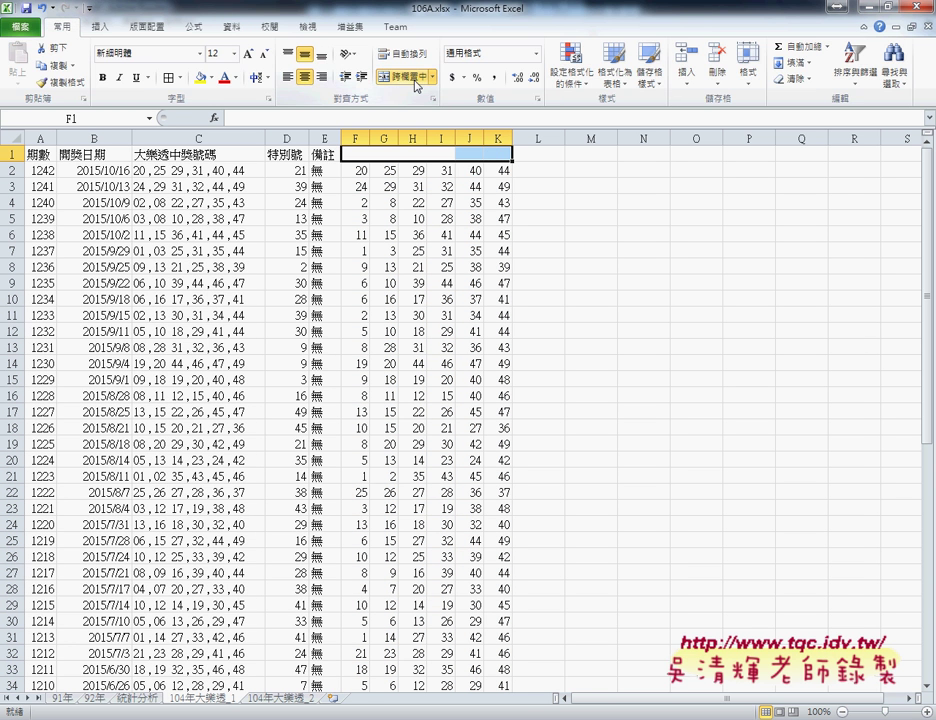
click(414, 82)
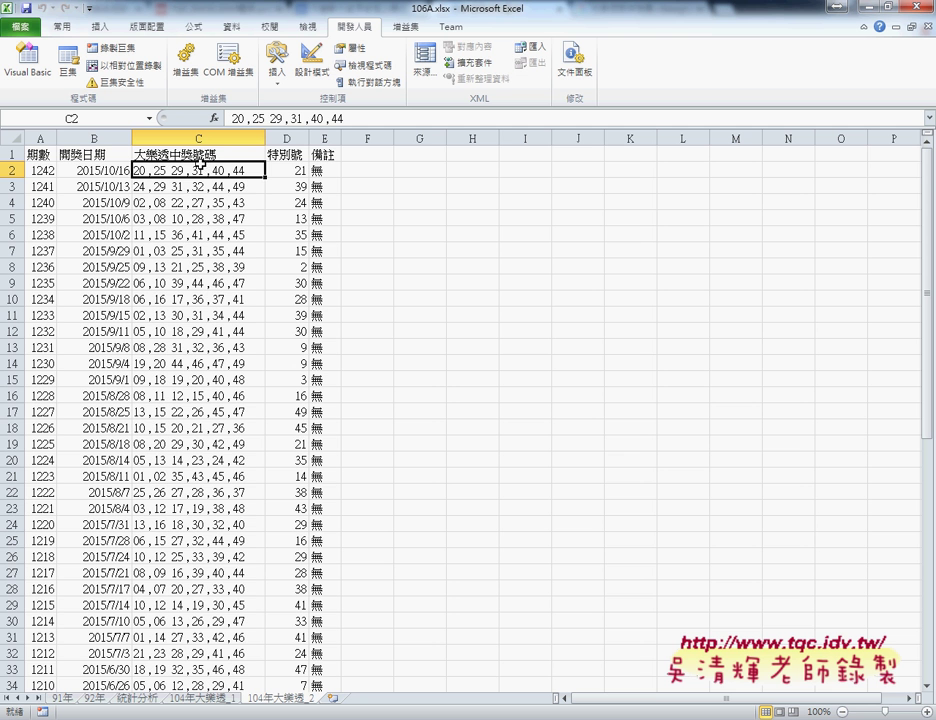
Select the lottery numbers C2:C61 on the 104年大樂透_2 sheet.
scroll(234, 297, down, 1)
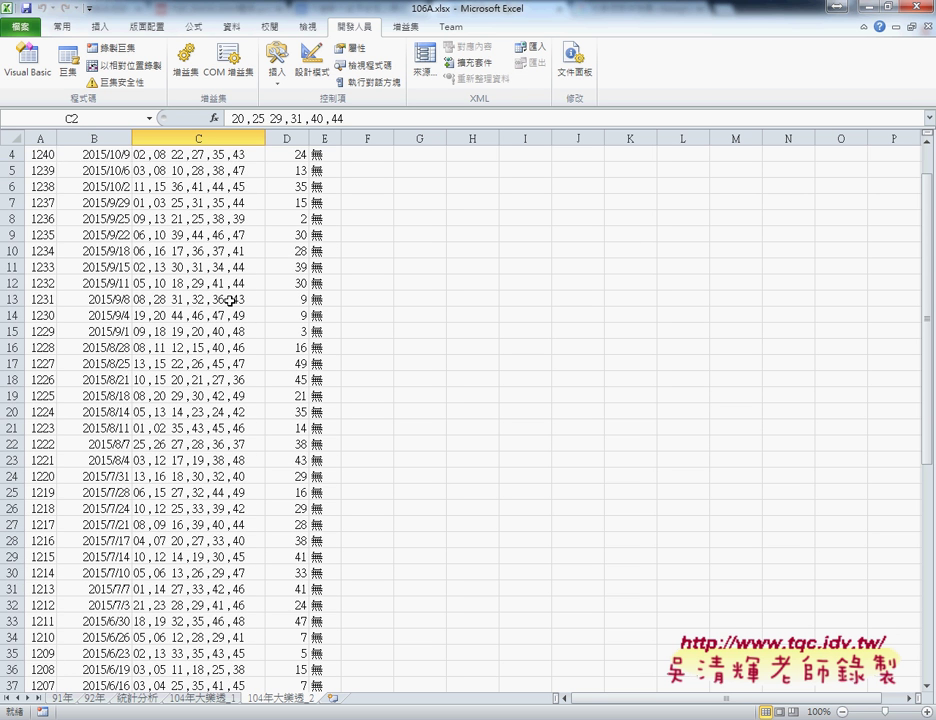
scroll(220, 185, up, 1)
scroll(220, 465, down, 6)
scroll(220, 465, down, 4)
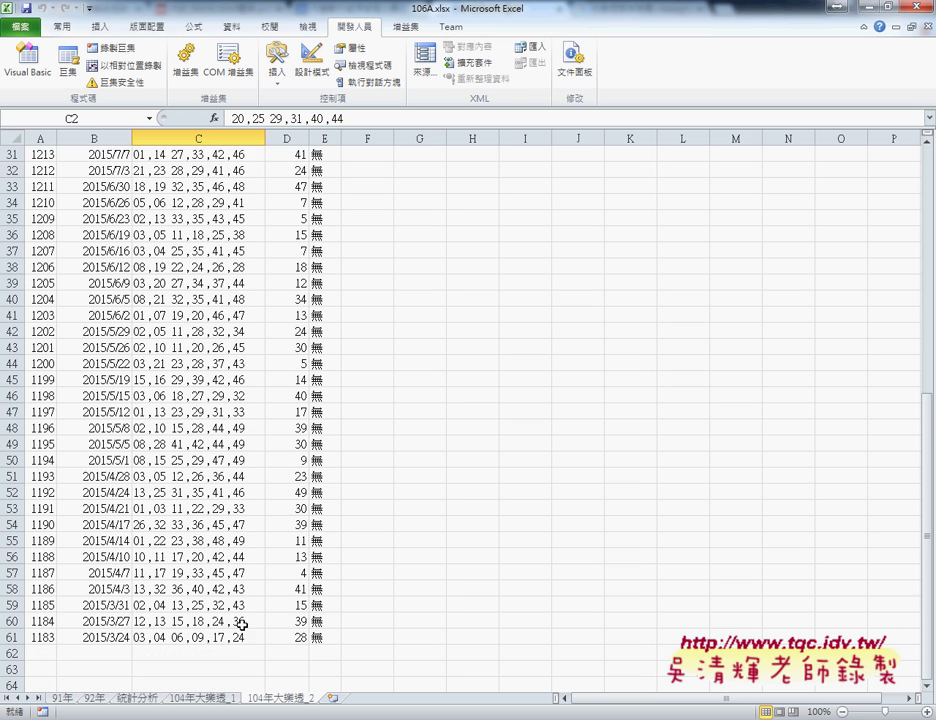
shift+click(234, 637)
scroll(236, 382, up, 6)
scroll(236, 553, up, 4)
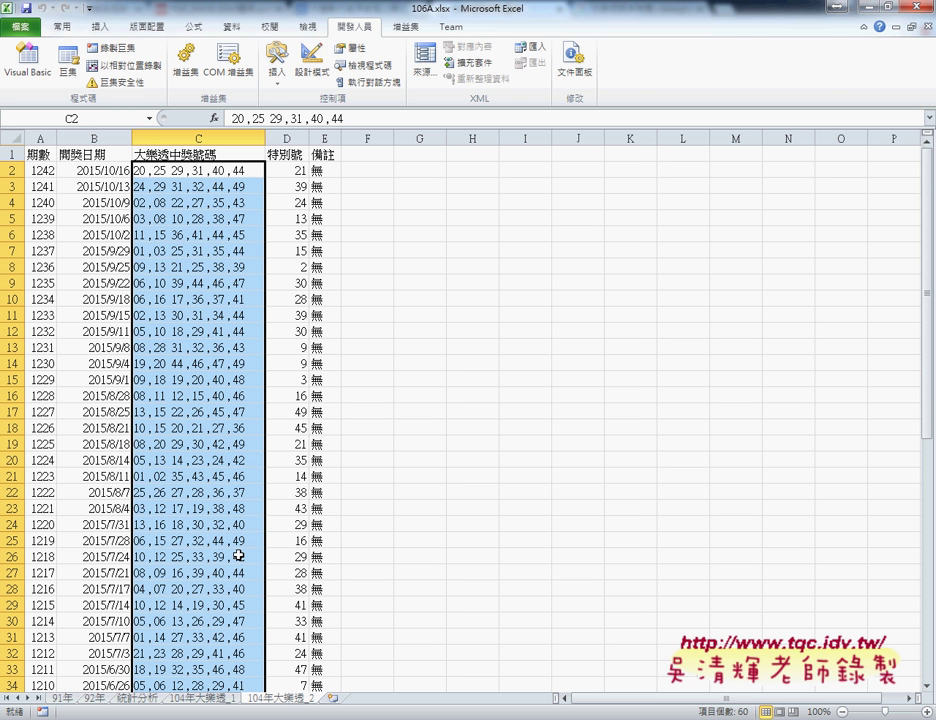
Run Text to Columns on the selection with the Delimited option through to the format step.
click(228, 26)
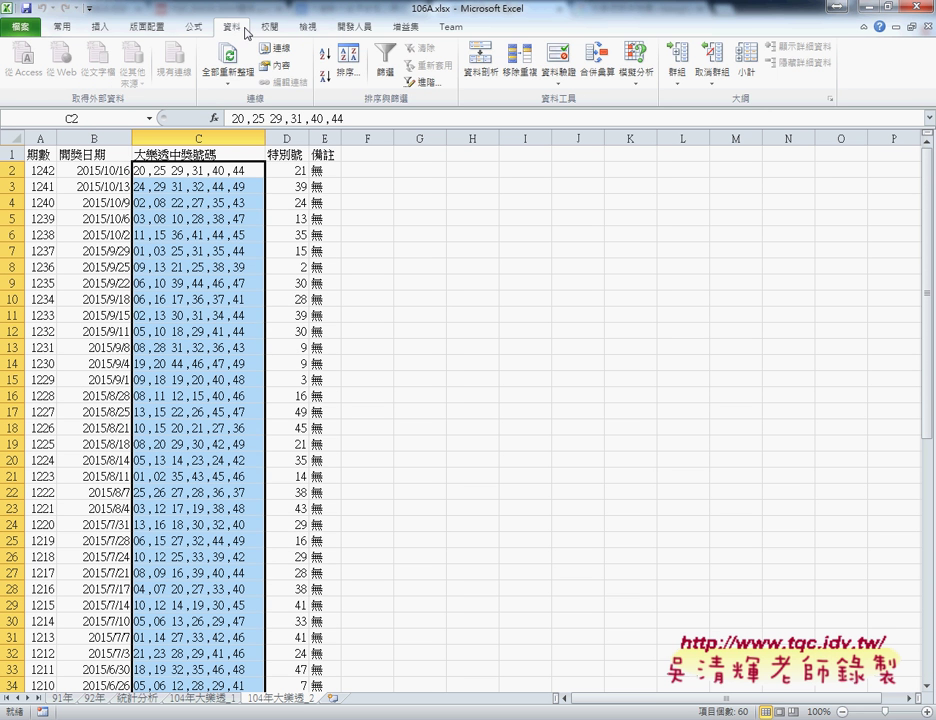
click(481, 62)
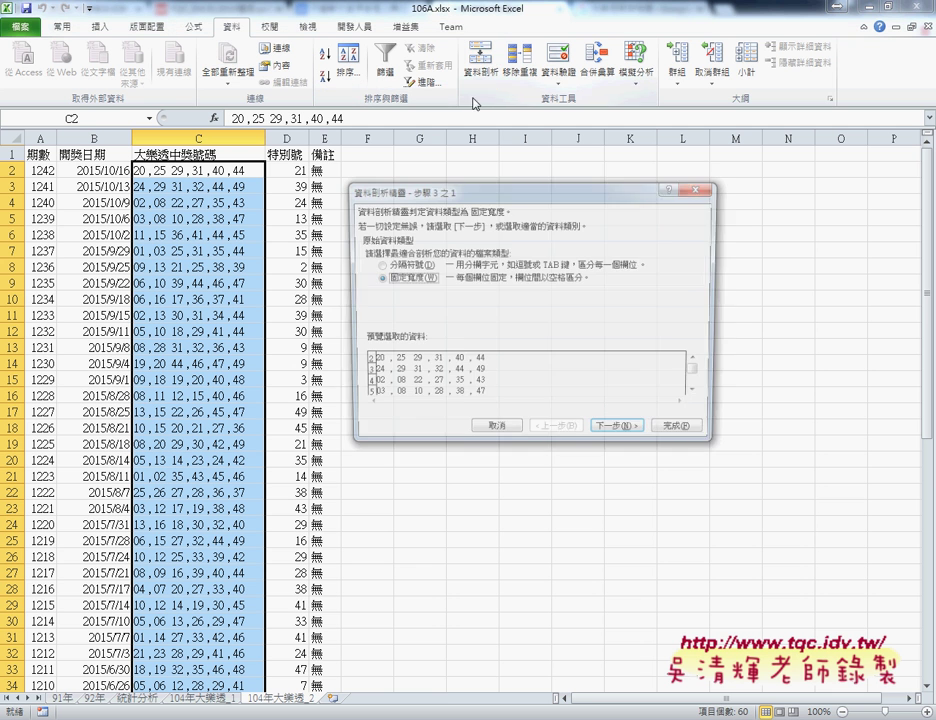
click(378, 265)
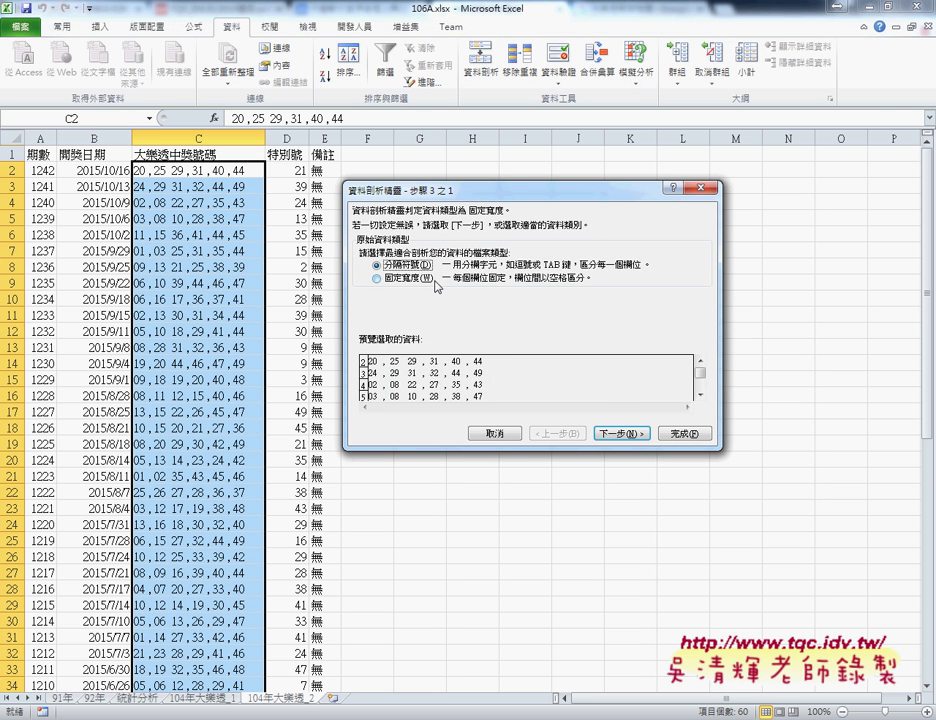
click(621, 433)
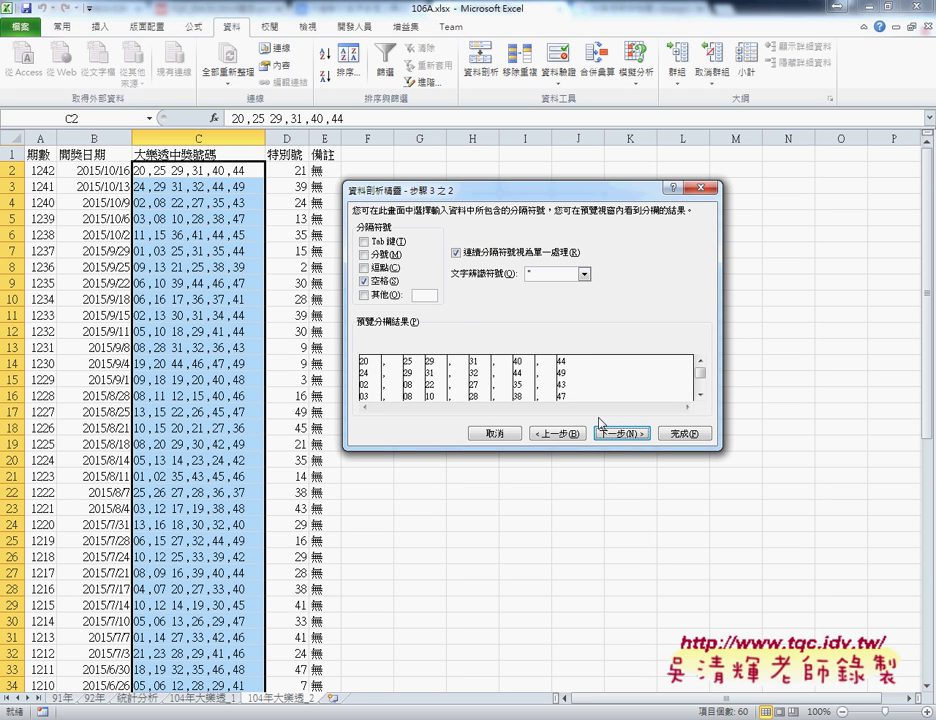
click(634, 438)
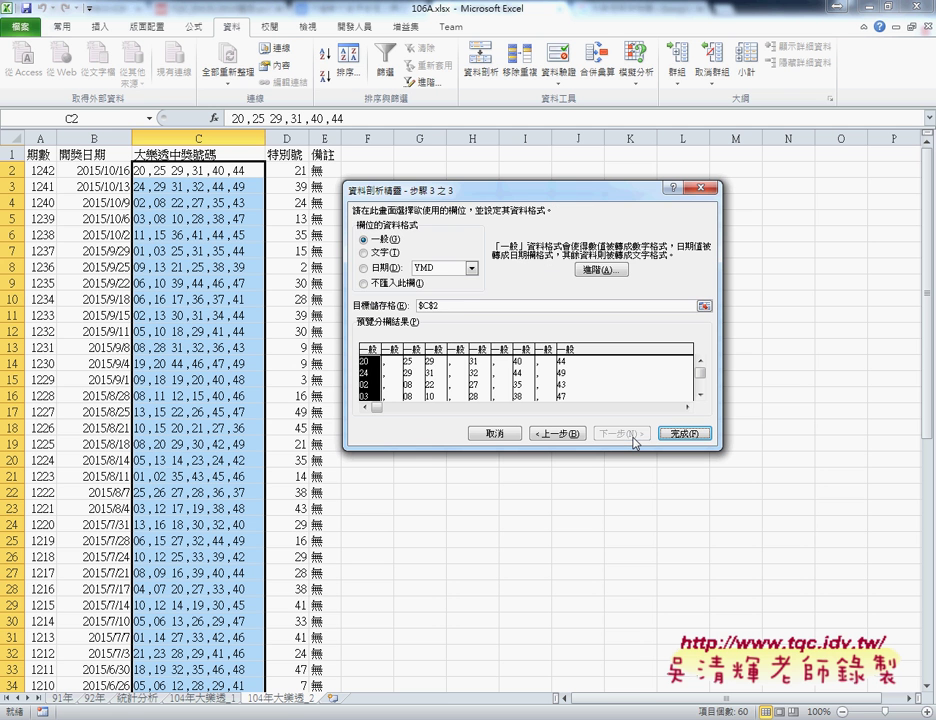
Keep General format, set the destination to $F$2 and finish the split.
double_click(455, 310)
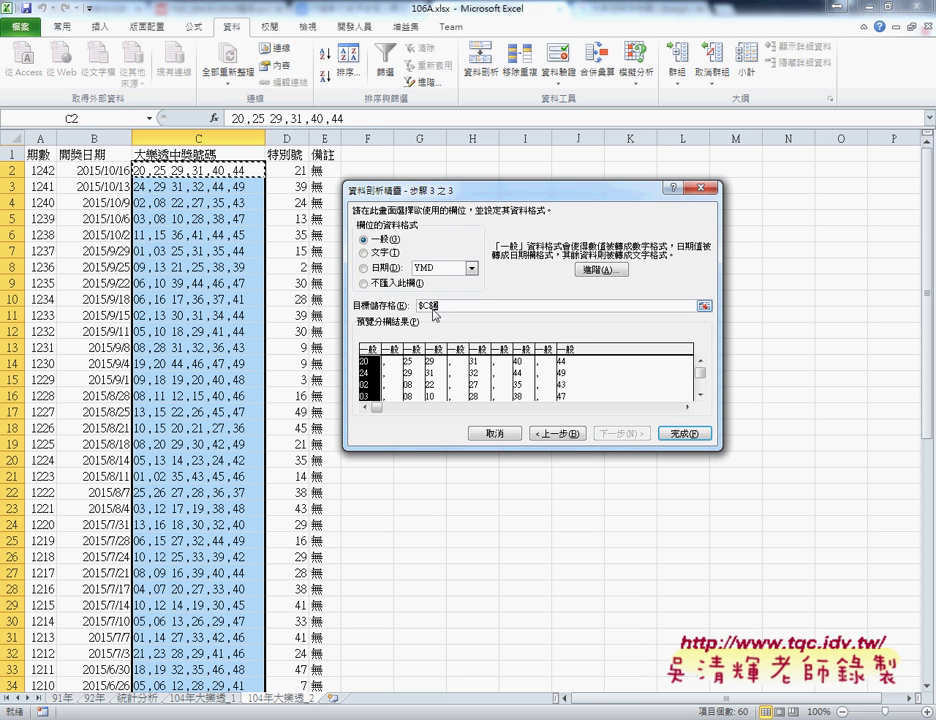
drag(500, 189, 585, 189)
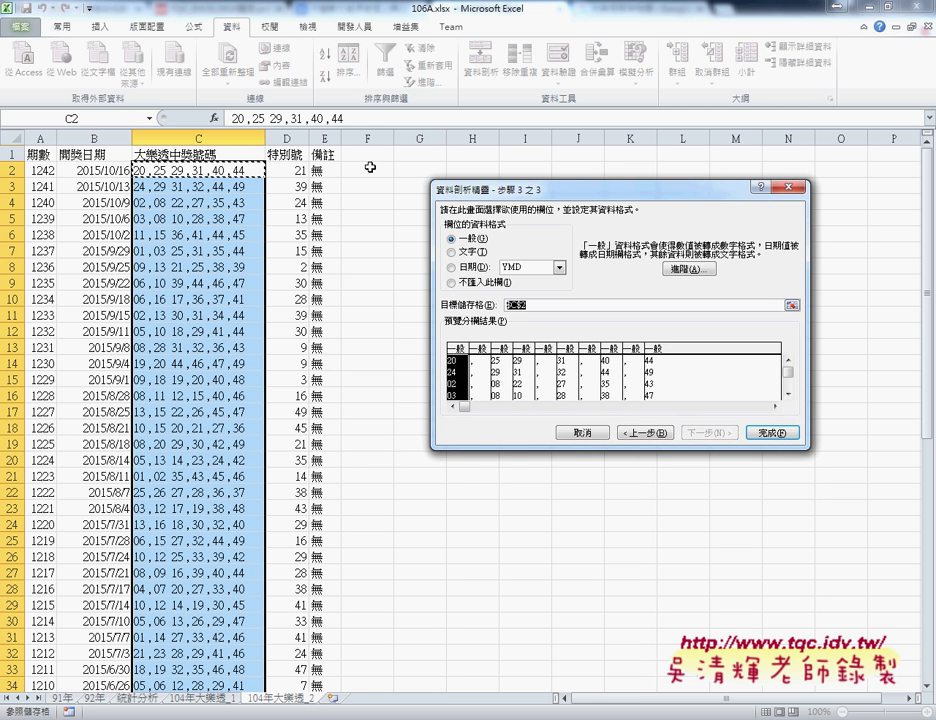
click(368, 168)
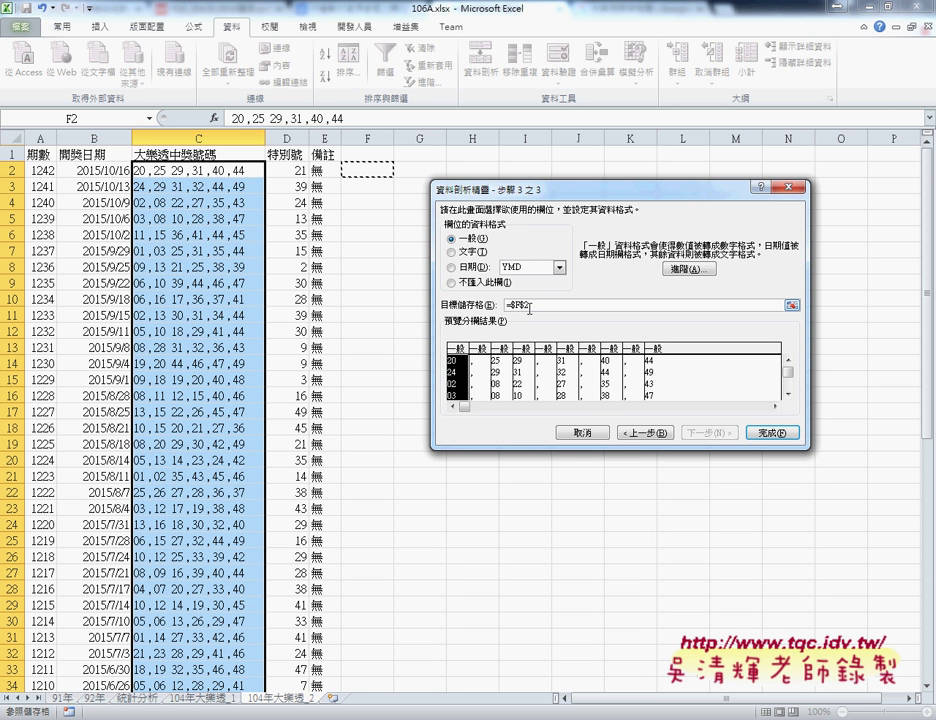
drag(535, 317, 447, 226)
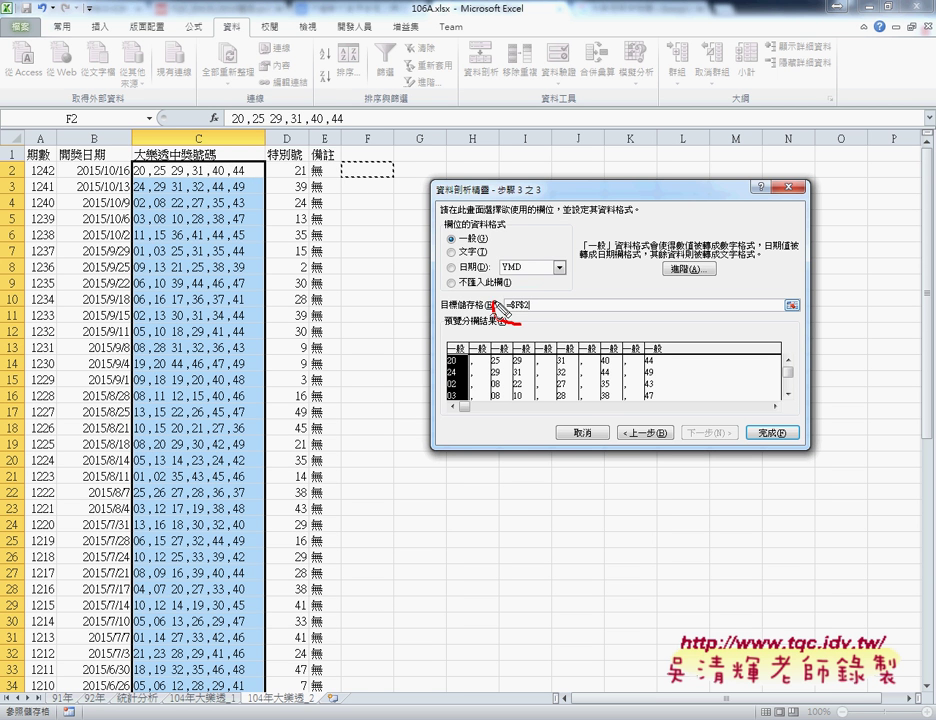
drag(528, 302, 388, 184)
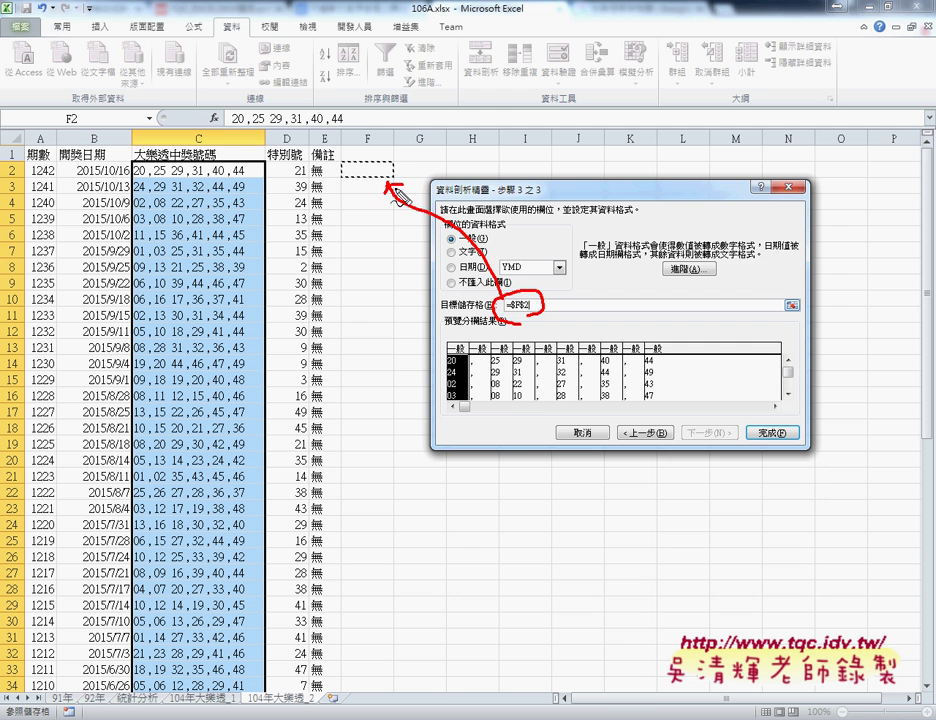
mouse_move(135, 245)
mouse_down()
mouse_move(241, 226)
mouse_move(131, 116)
mouse_move(242, 50)
mouse_move(383, 158)
mouse_up()
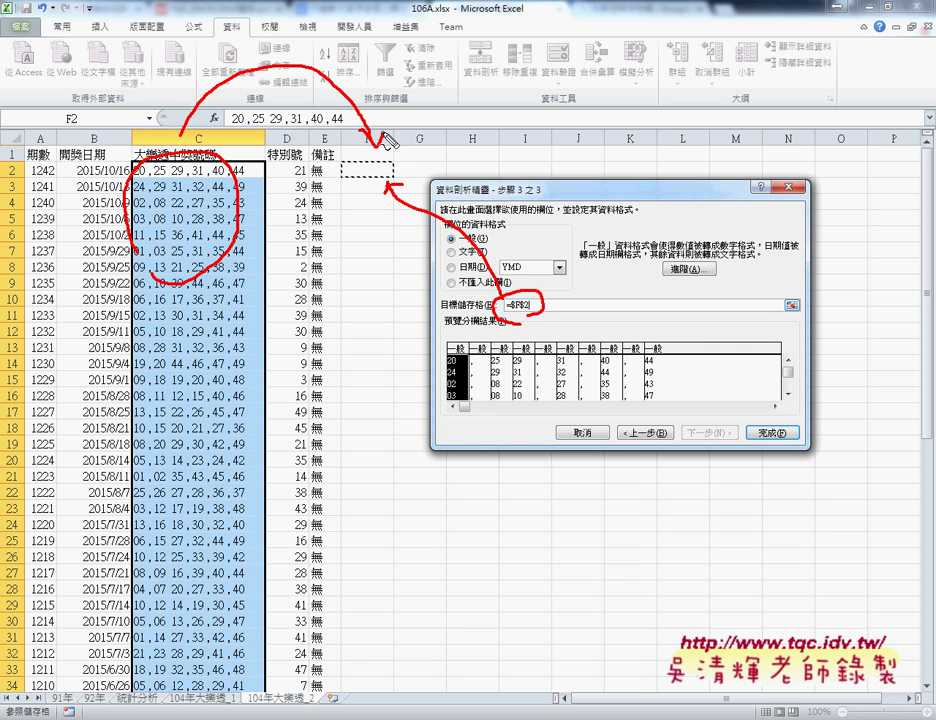
key(Escape)
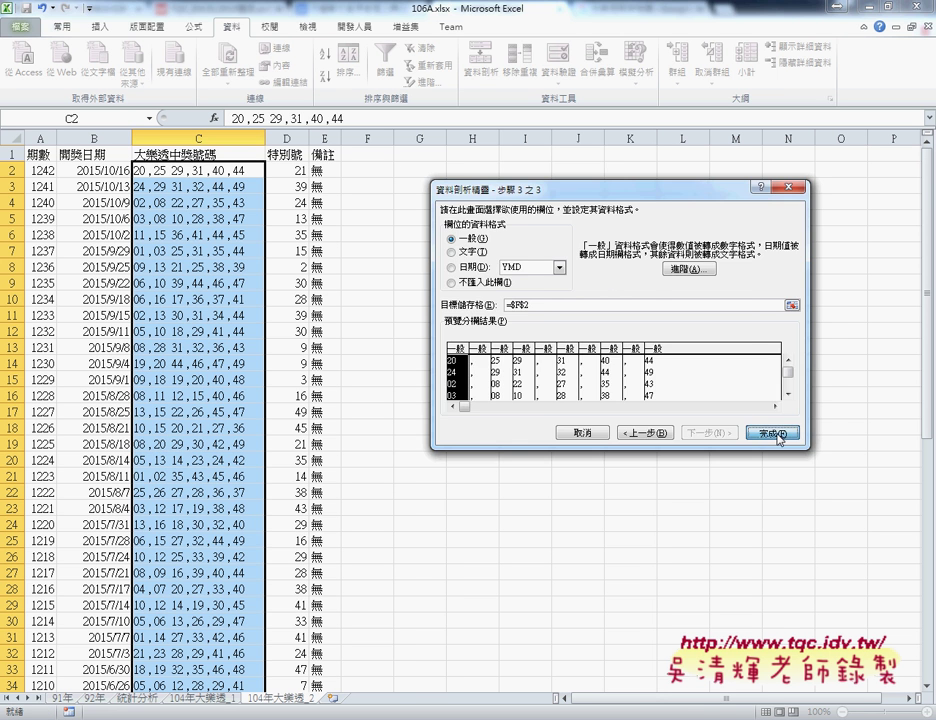
click(779, 434)
Delete the empty columns G, J, L and N, then select columns F through K.
drag(413, 136, 413, 136)
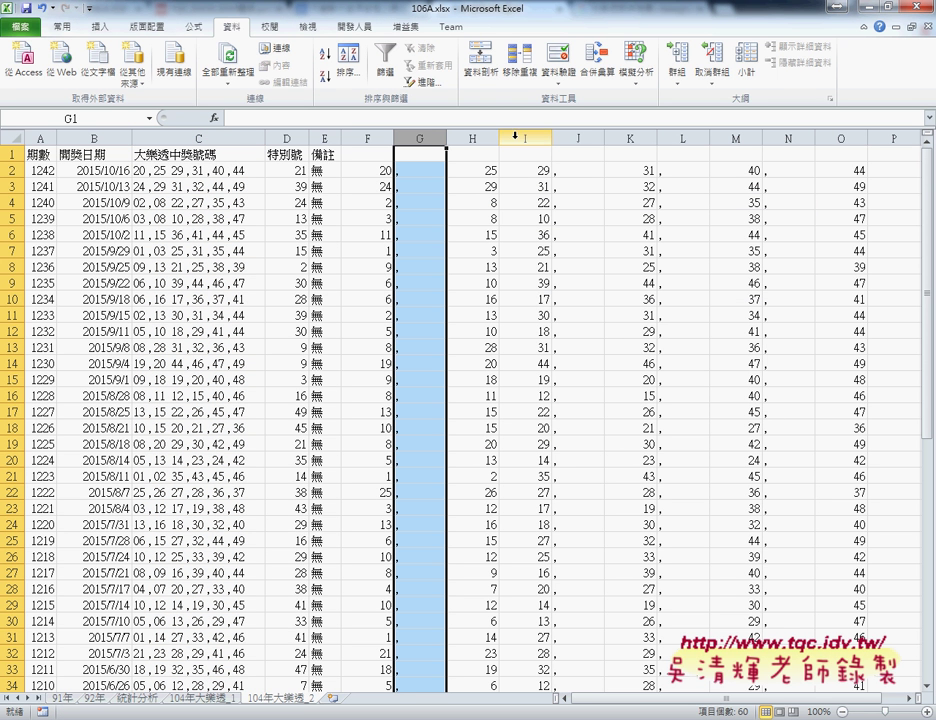
ctrl+click(568, 136)
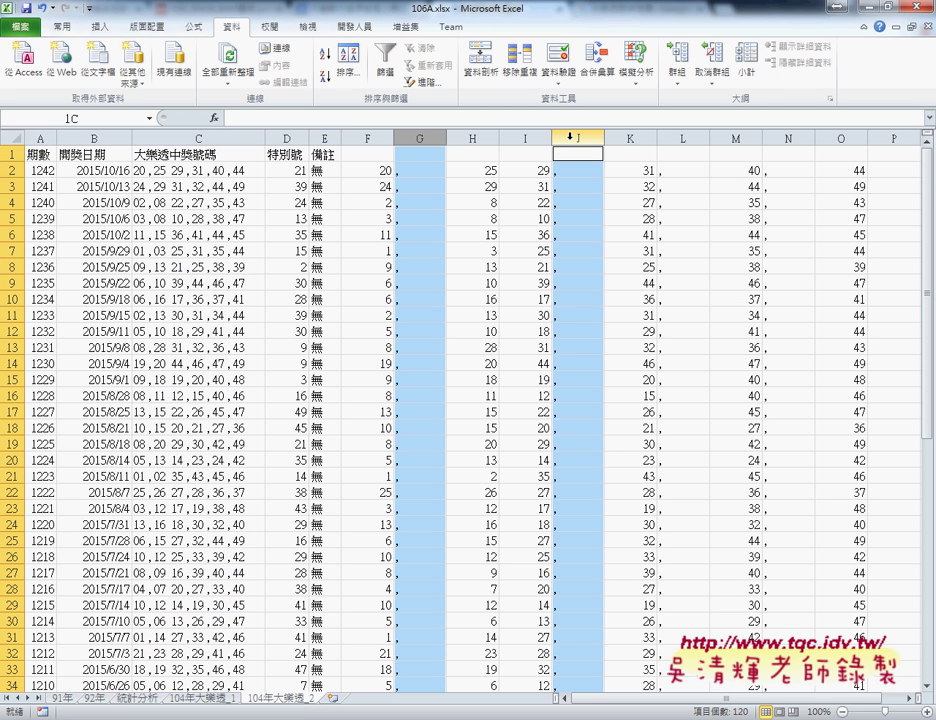
ctrl+click(700, 137)
ctrl+click(788, 137)
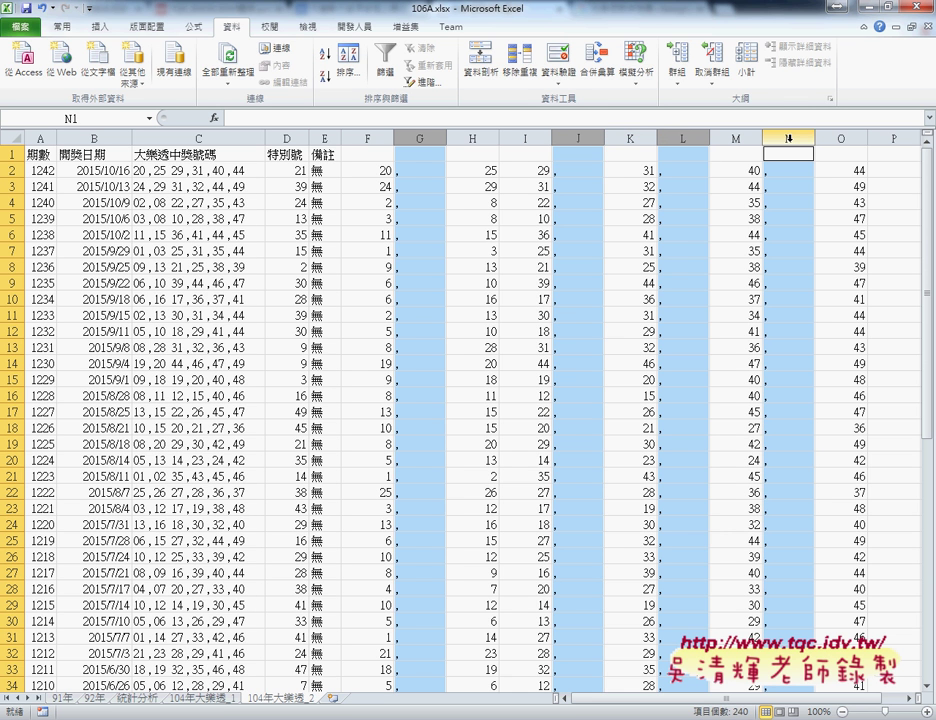
right_click(418, 211)
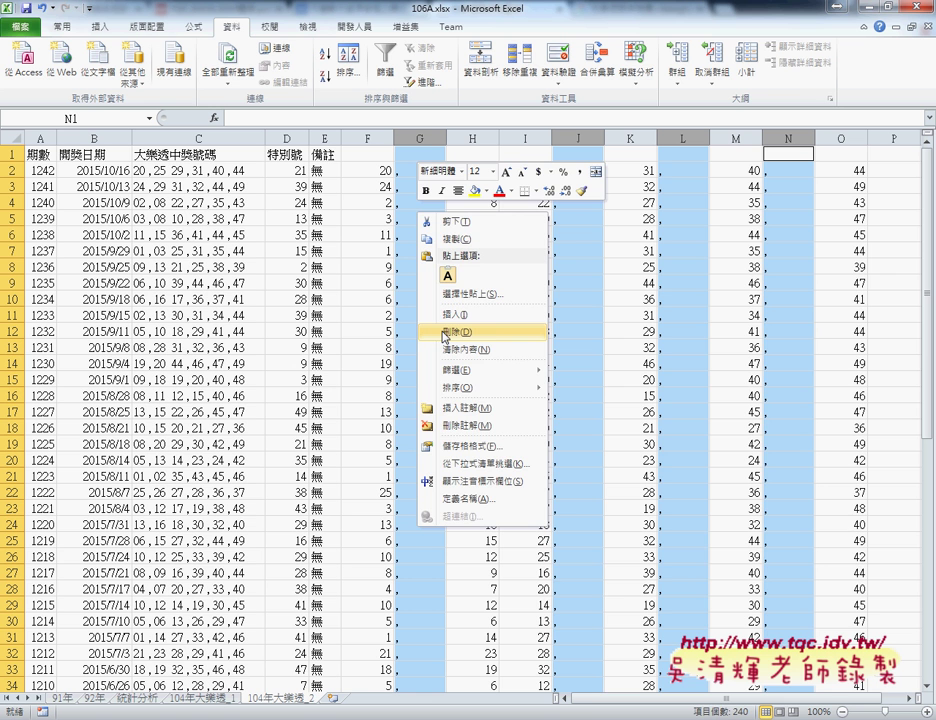
click(444, 333)
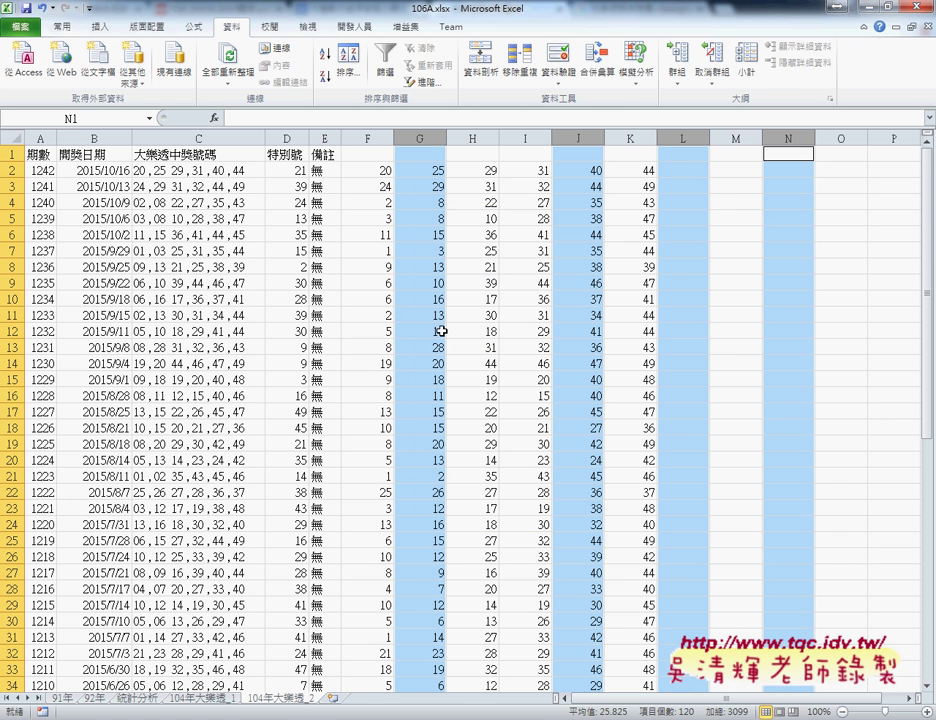
drag(367, 138, 622, 138)
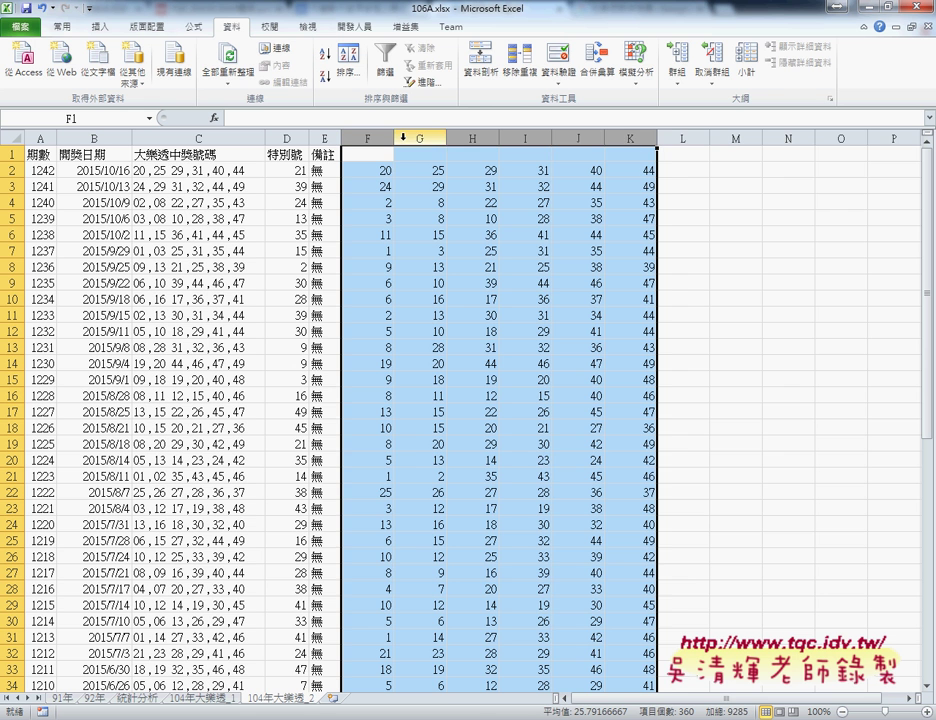
mouse_move(393, 138)
mouse_down()
mouse_move(377, 138)
mouse_move(397, 138)
mouse_up()
AutoFit the column widths of F to K, then select header cells F1:K1.
click(55, 24)
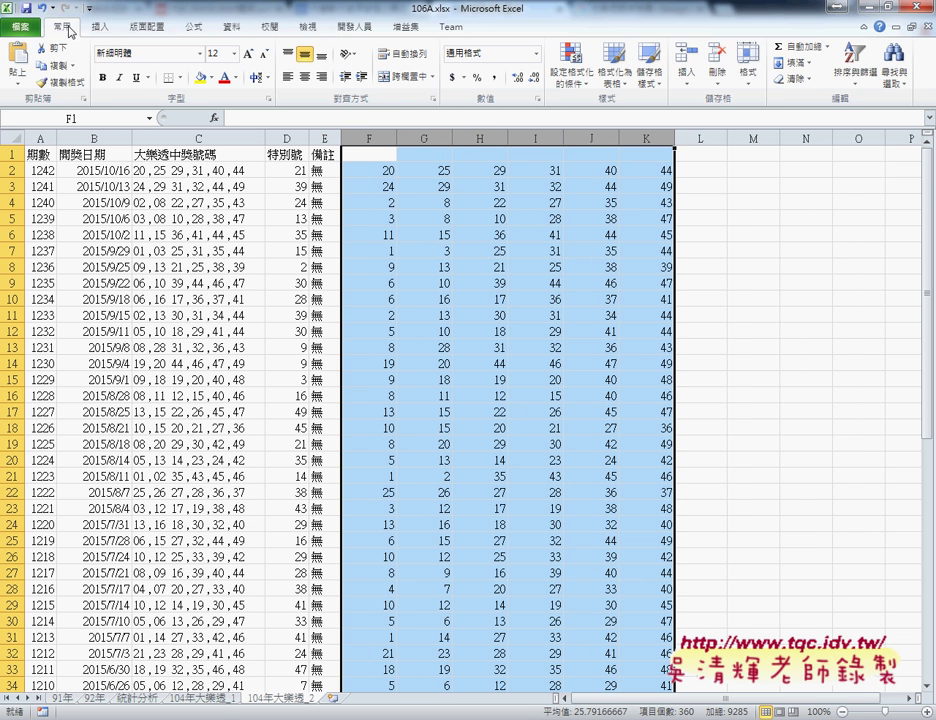
click(746, 76)
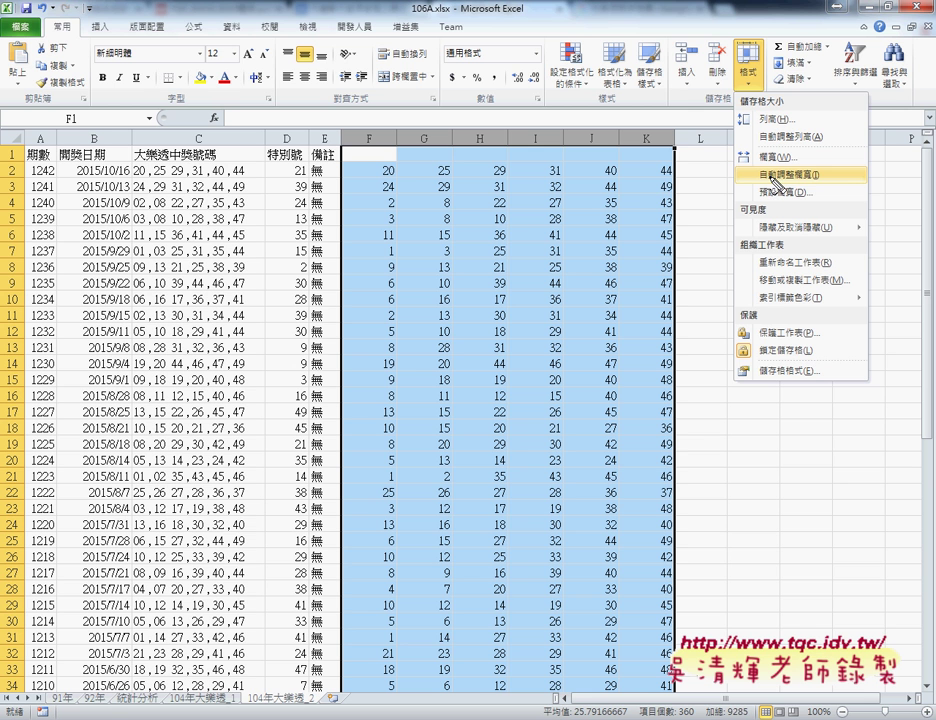
drag(80, 14, 64, 44)
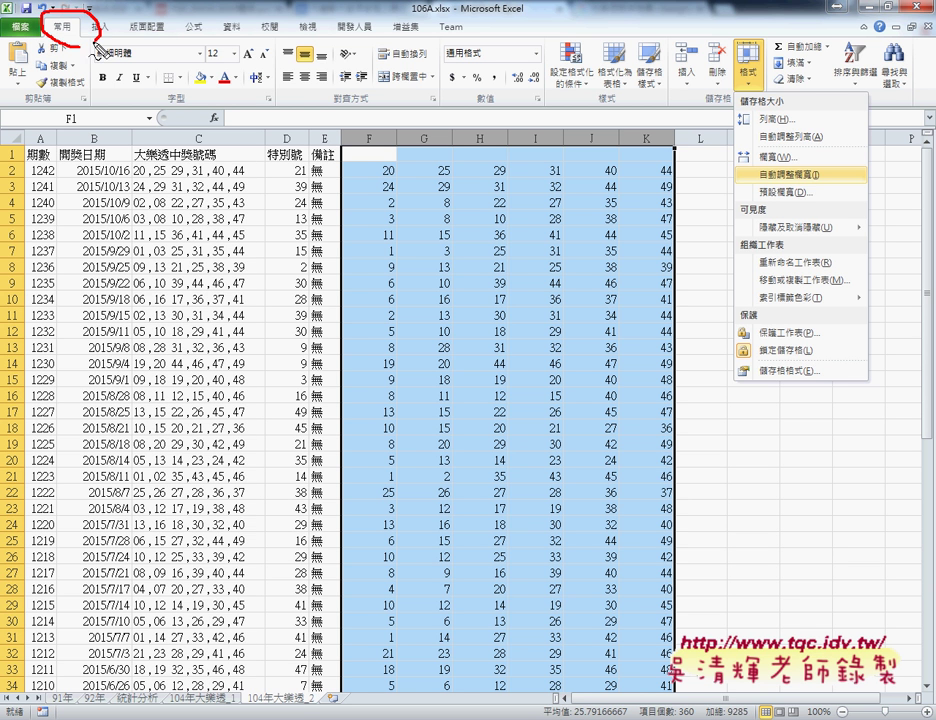
drag(760, 30, 742, 28)
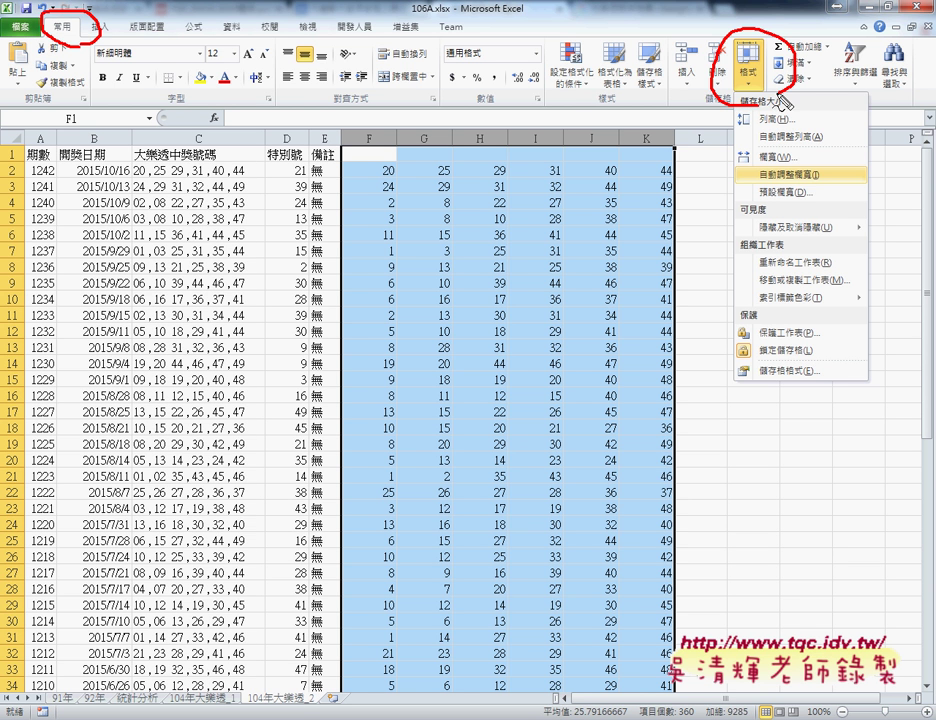
drag(802, 180, 790, 162)
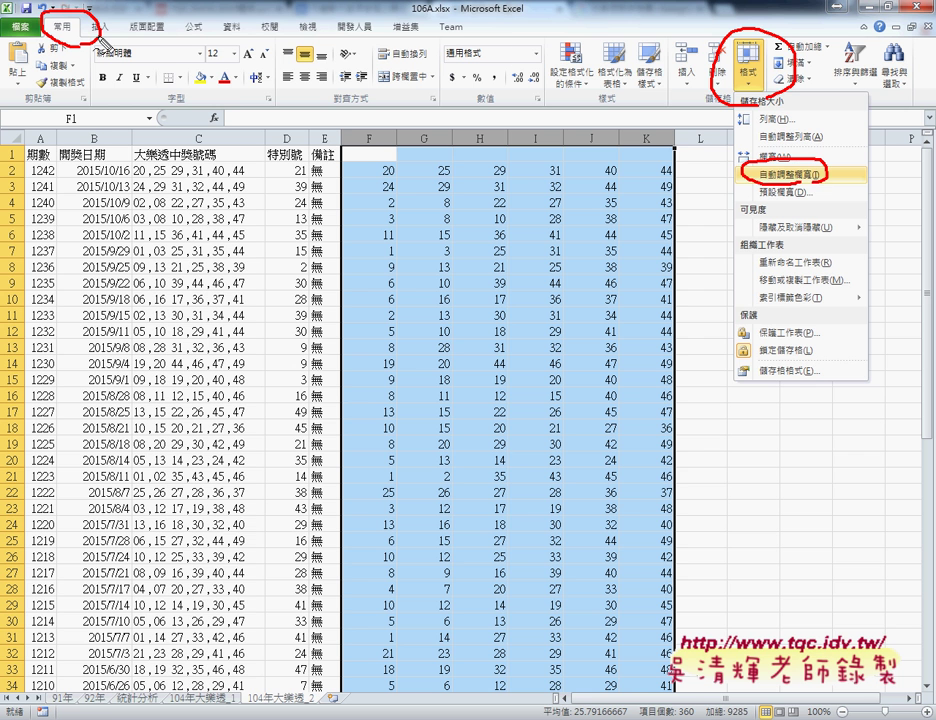
mouse_move(100, 44)
mouse_down()
mouse_move(758, 127)
mouse_move(772, 165)
mouse_up()
key(Escape)
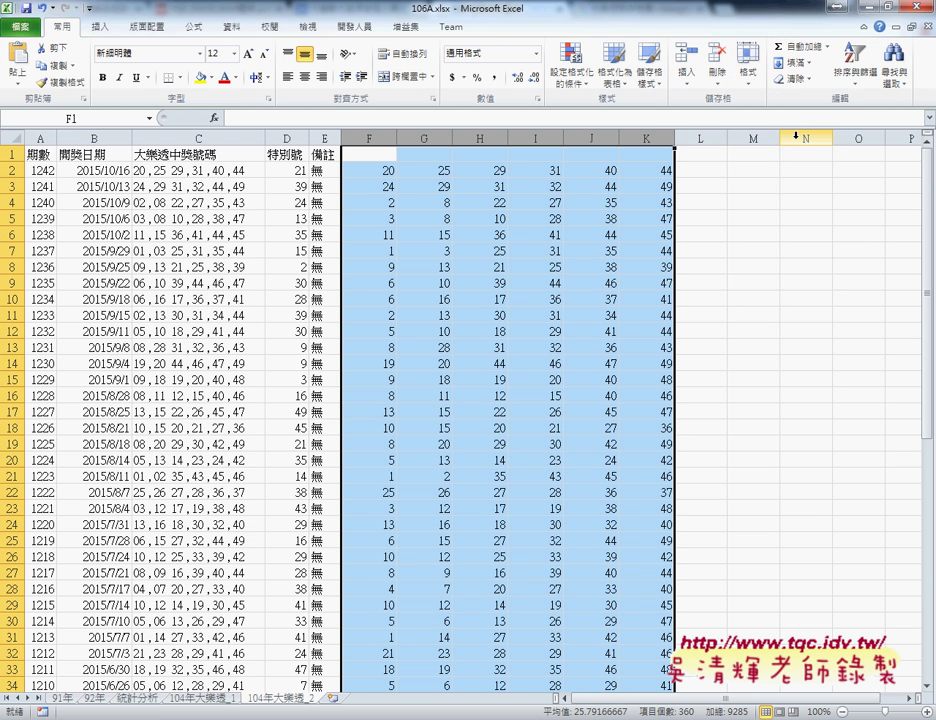
click(747, 65)
click(830, 172)
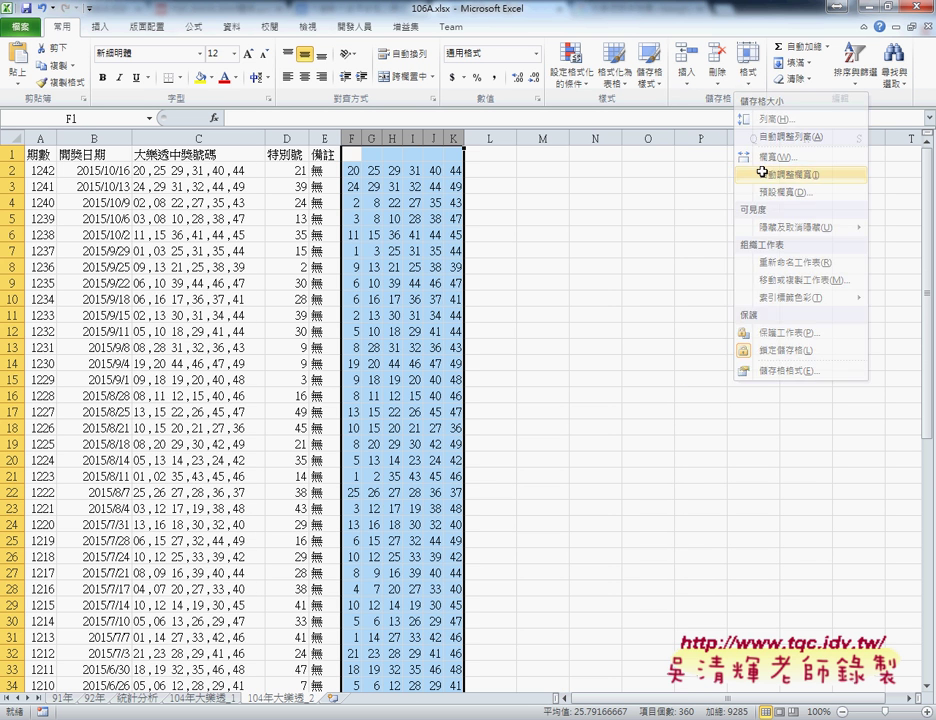
drag(352, 162, 457, 160)
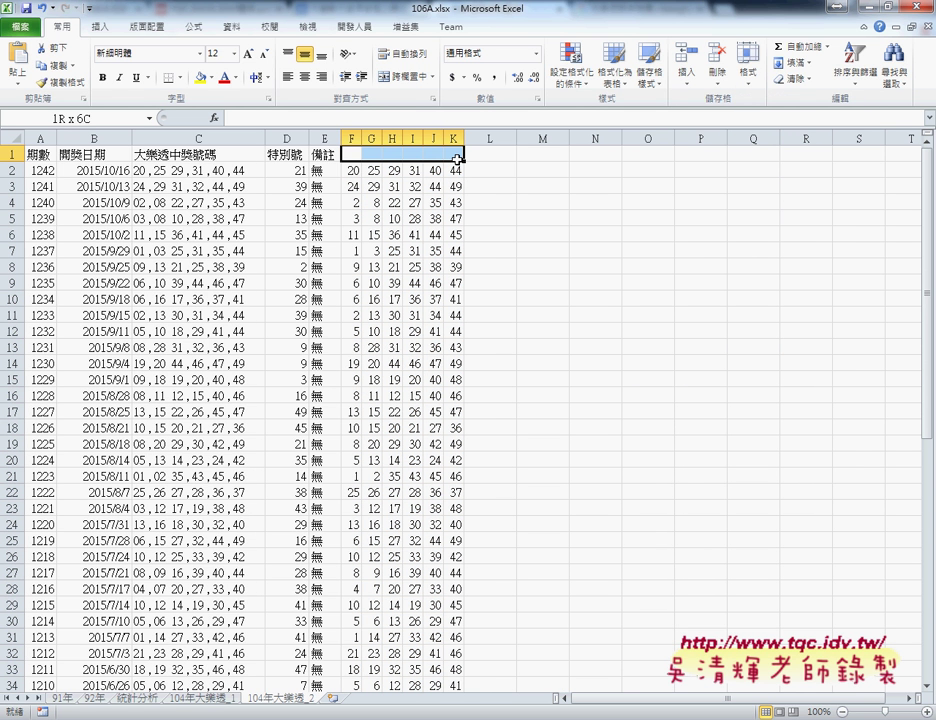
Merge and center F1:K1 and fill it with 大樂透中獎號碼 copied from C1.
click(405, 76)
click(199, 154)
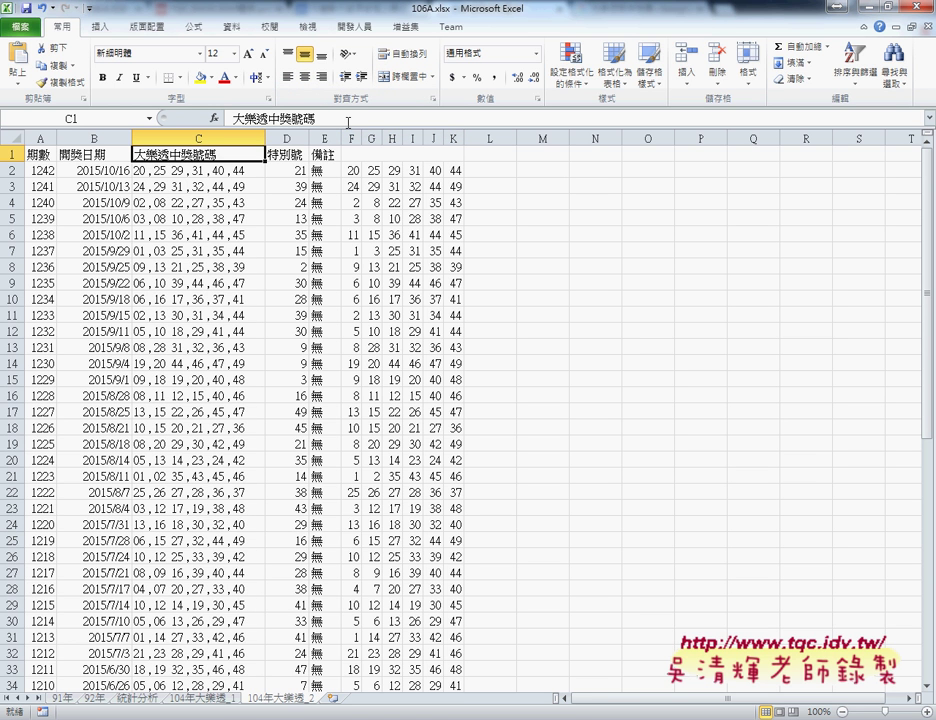
double_click(277, 119)
key(ctrl+c)
click(345, 154)
click(355, 118)
key(ctrl+v)
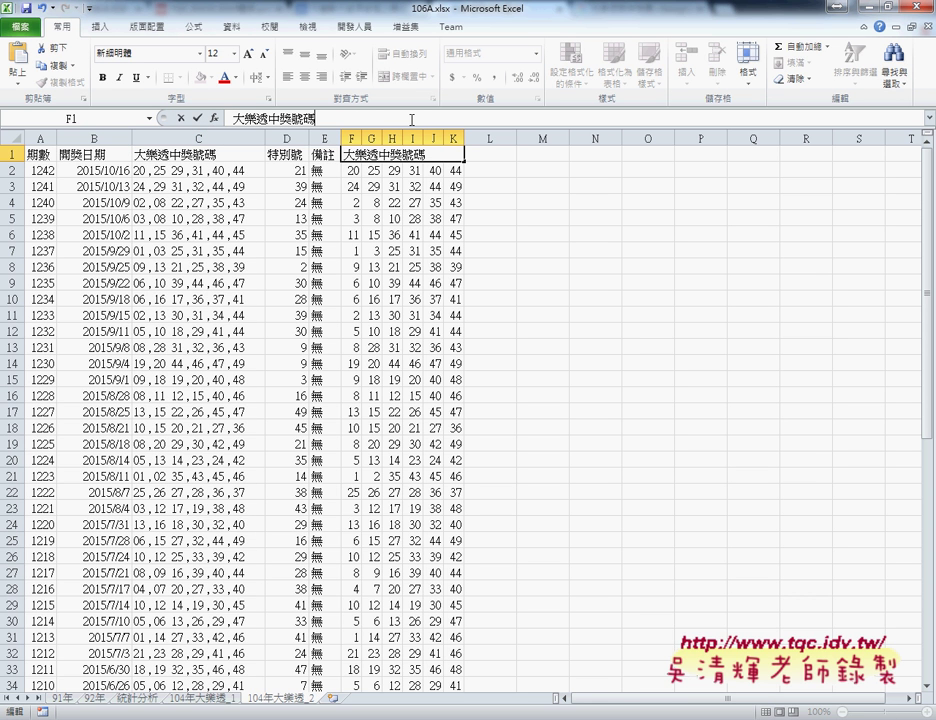
click(199, 118)
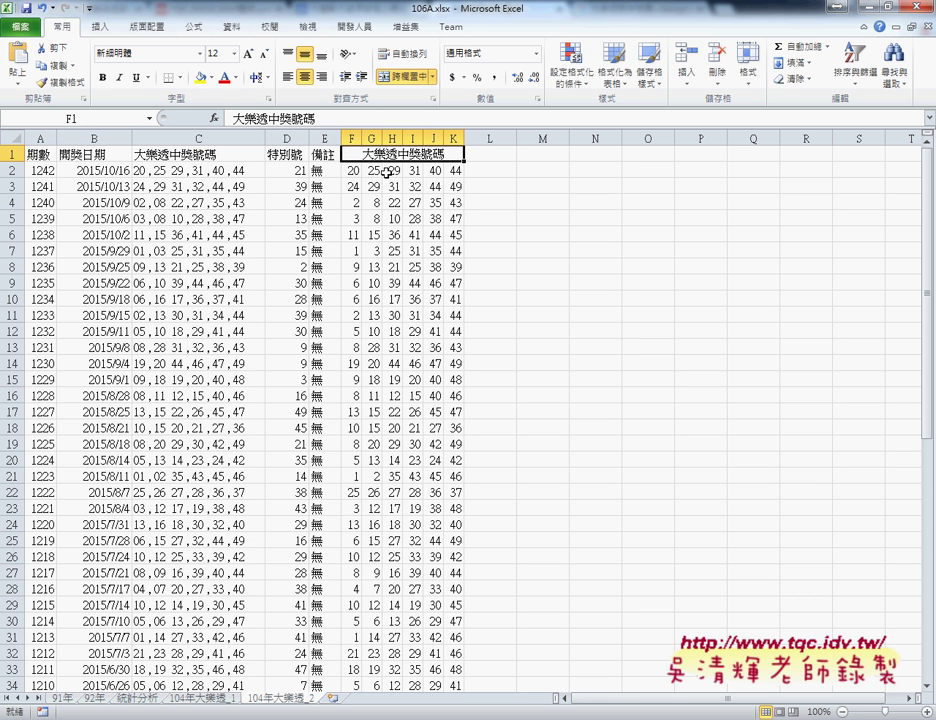
drag(351, 138, 455, 138)
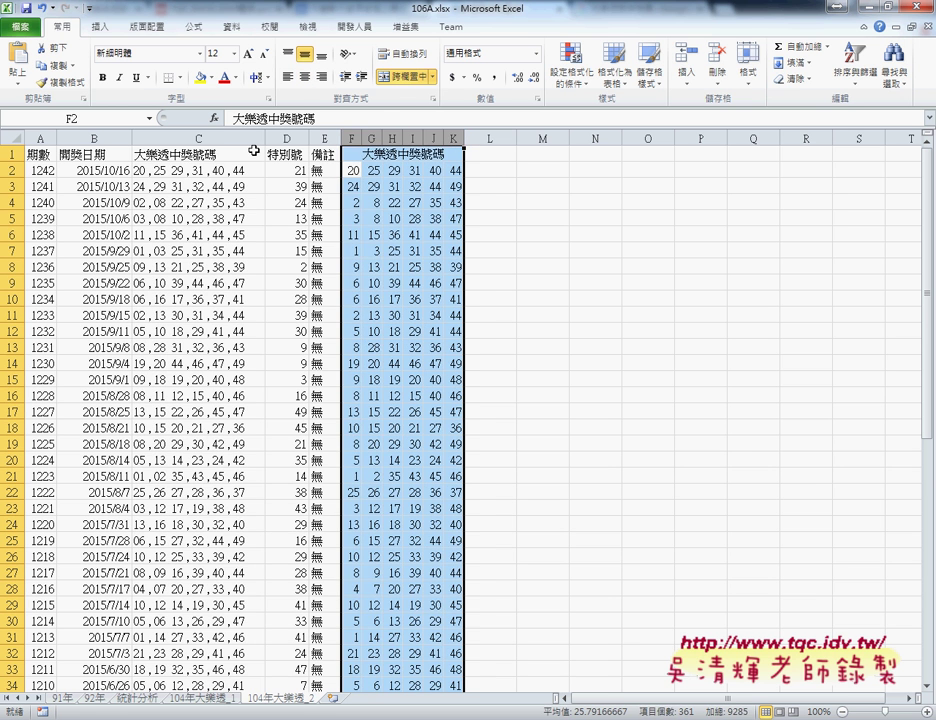
click(222, 138)
Delete the original number column C, cut the six number columns E–J, and target column C for insertion.
right_click(210, 193)
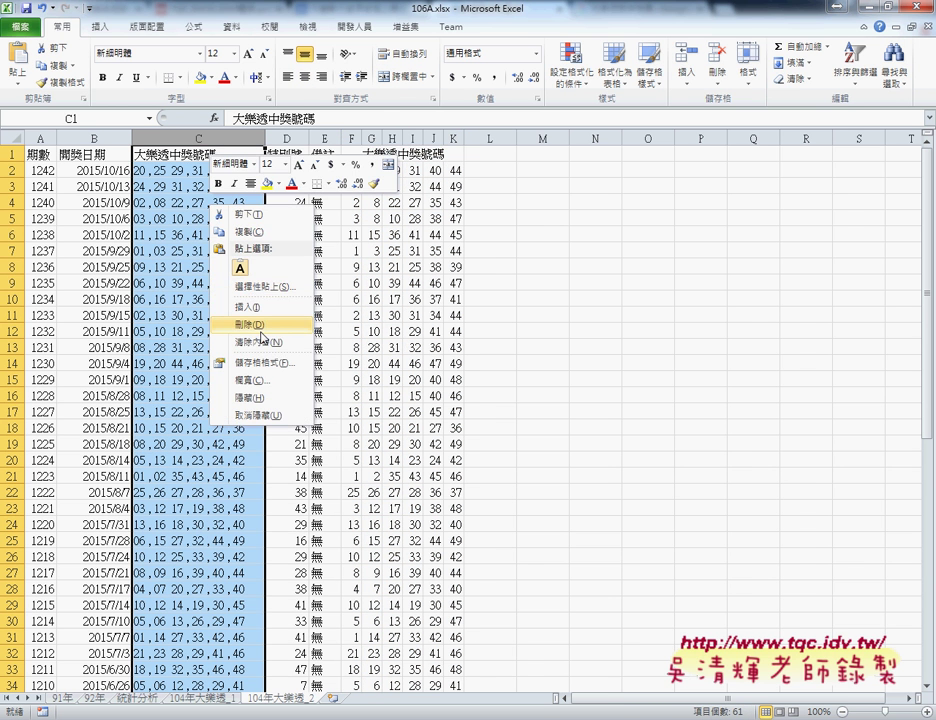
click(250, 324)
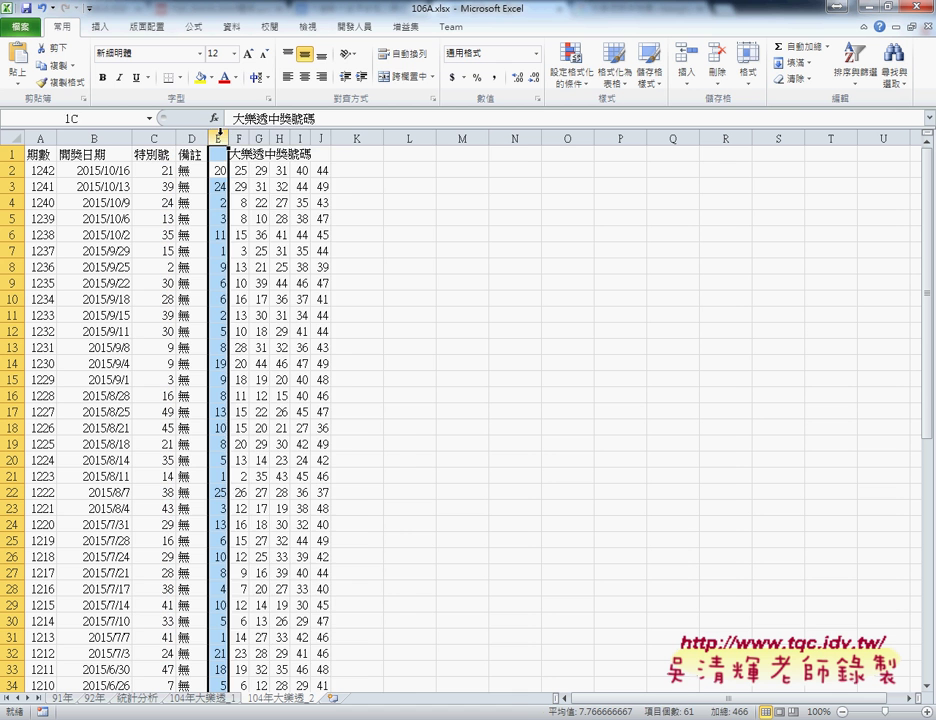
drag(218, 138, 320, 138)
right_click(304, 196)
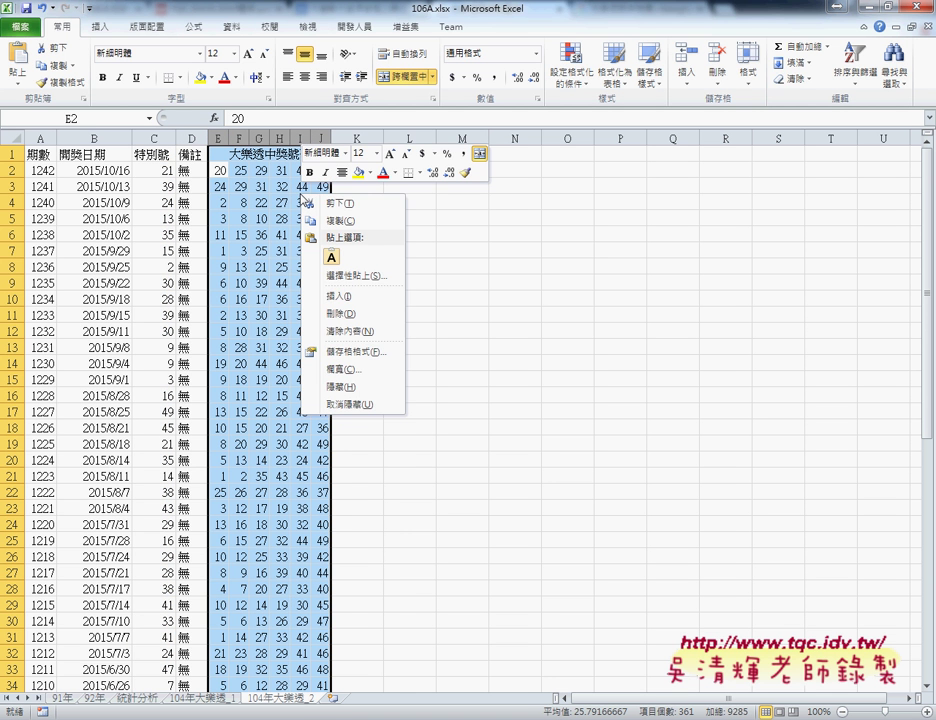
click(342, 203)
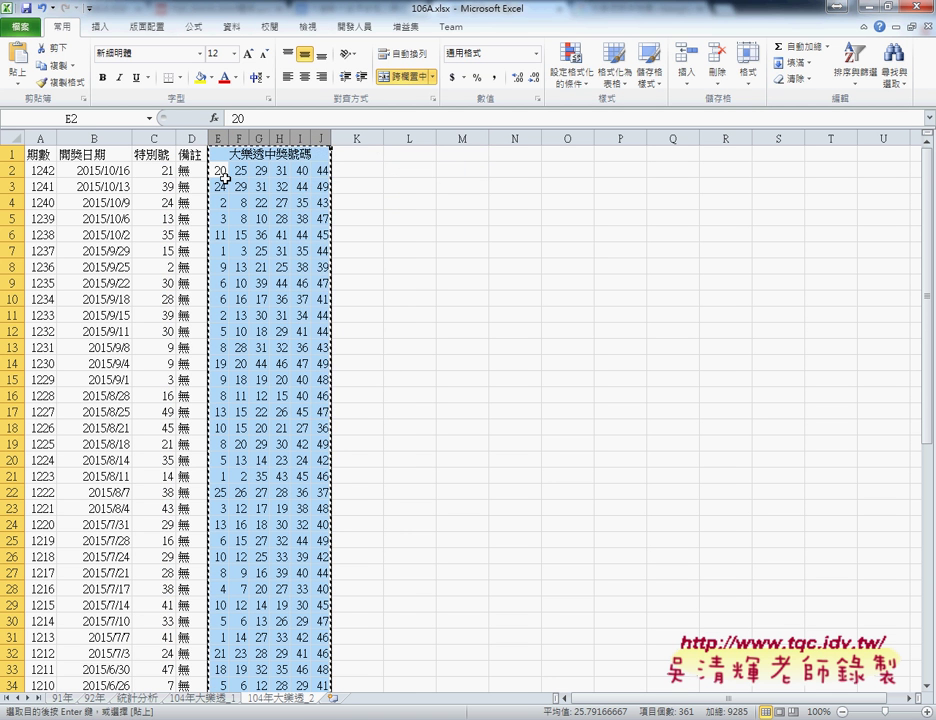
click(158, 137)
right_click(160, 176)
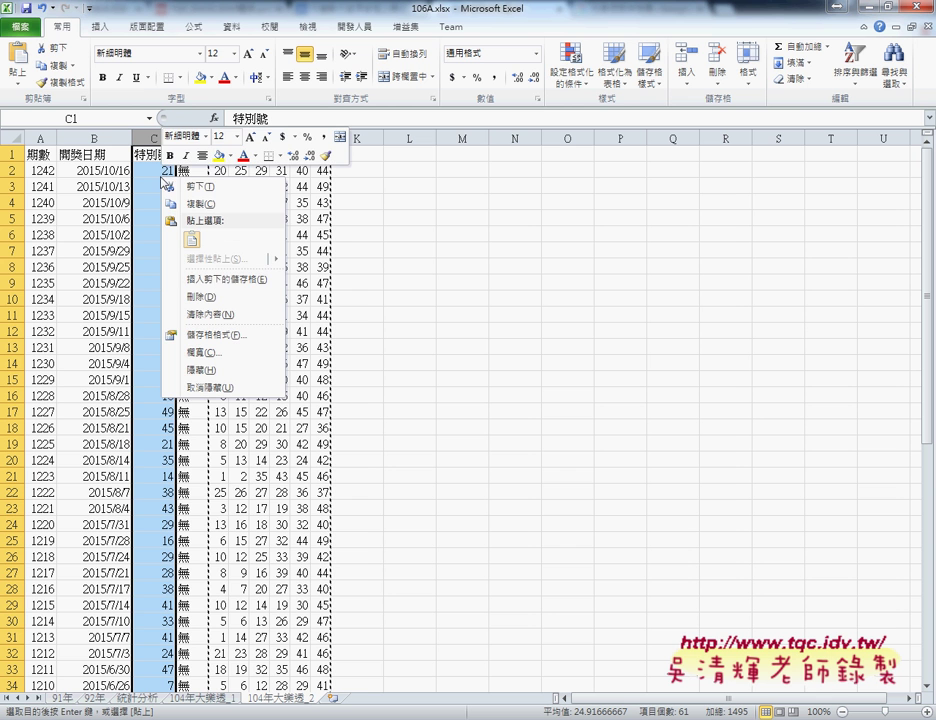